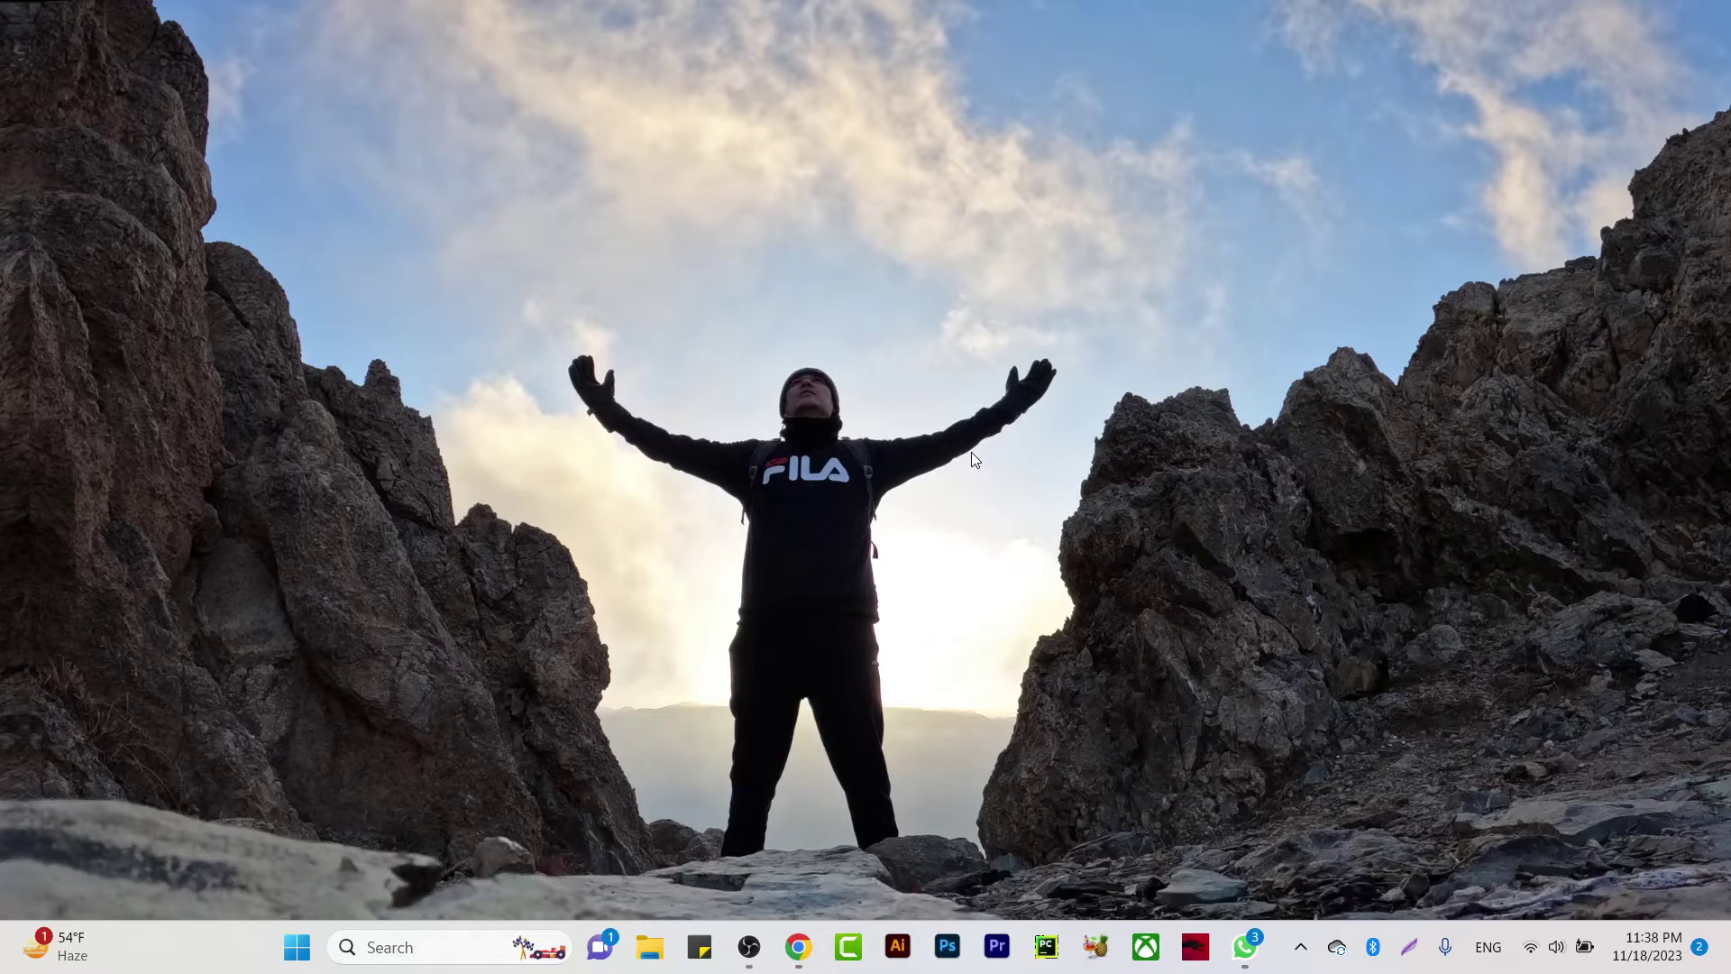
- Open File Explorer on This PC, showing Windows (C:) with 10.5 GB free of 215 GB
{"action": "left_click", "coordinate": [651, 945]}
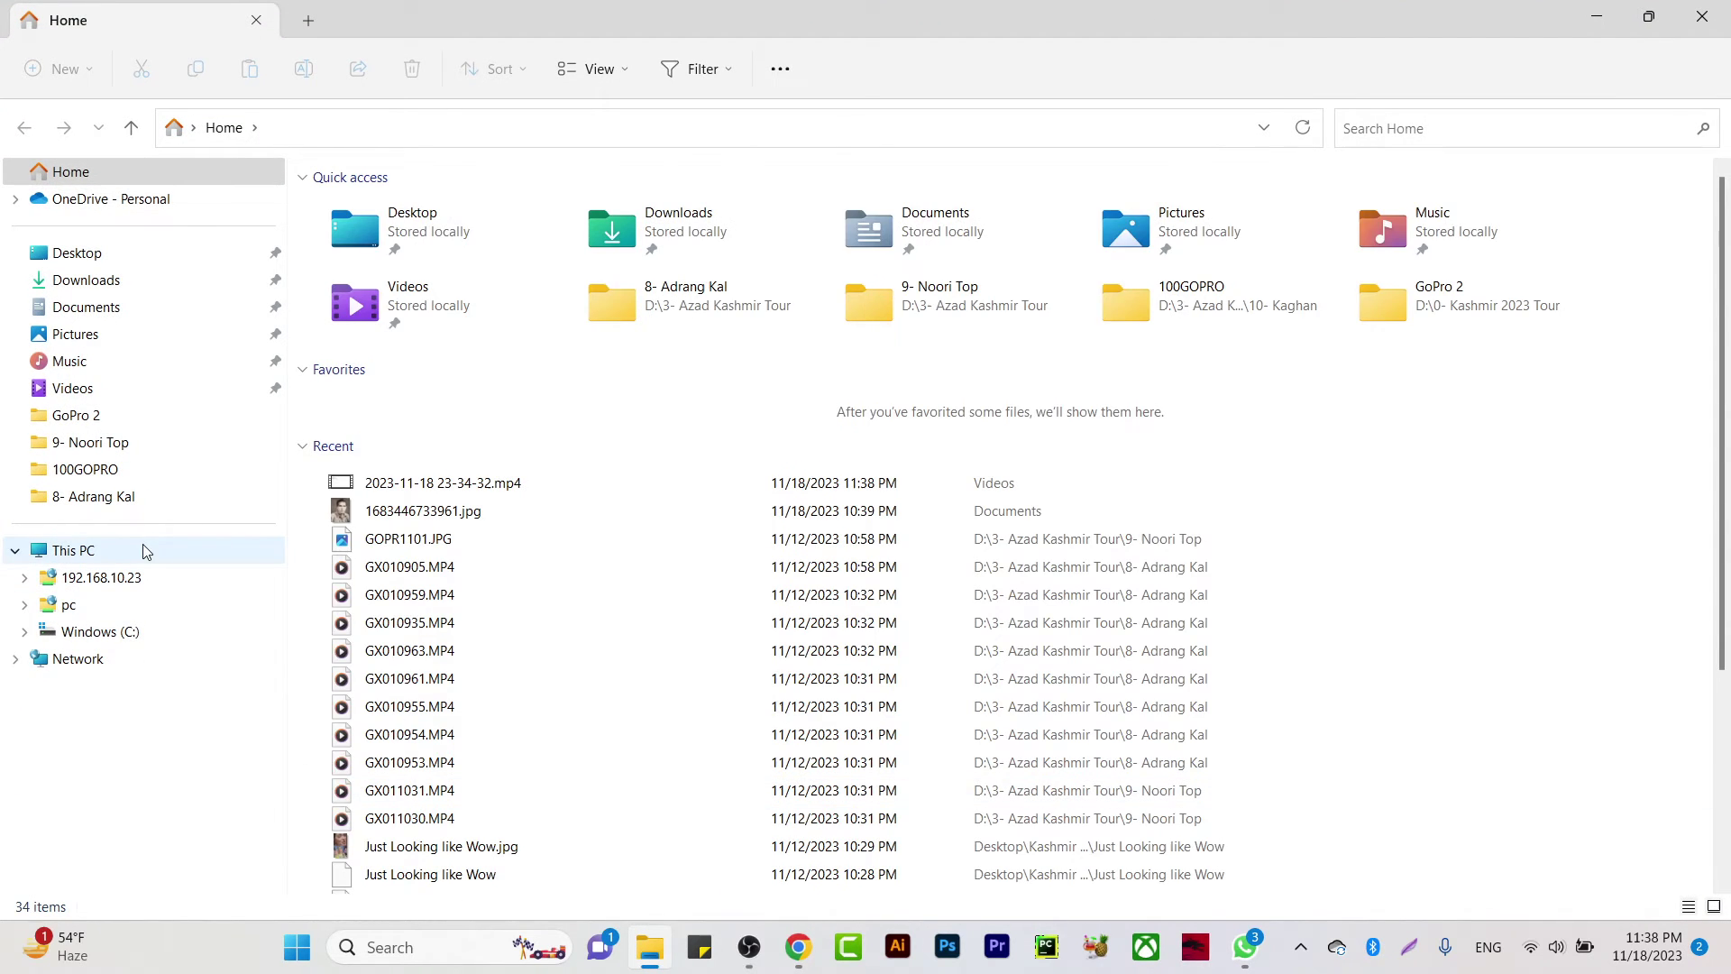
{"action": "left_click", "coordinate": [142, 550]}
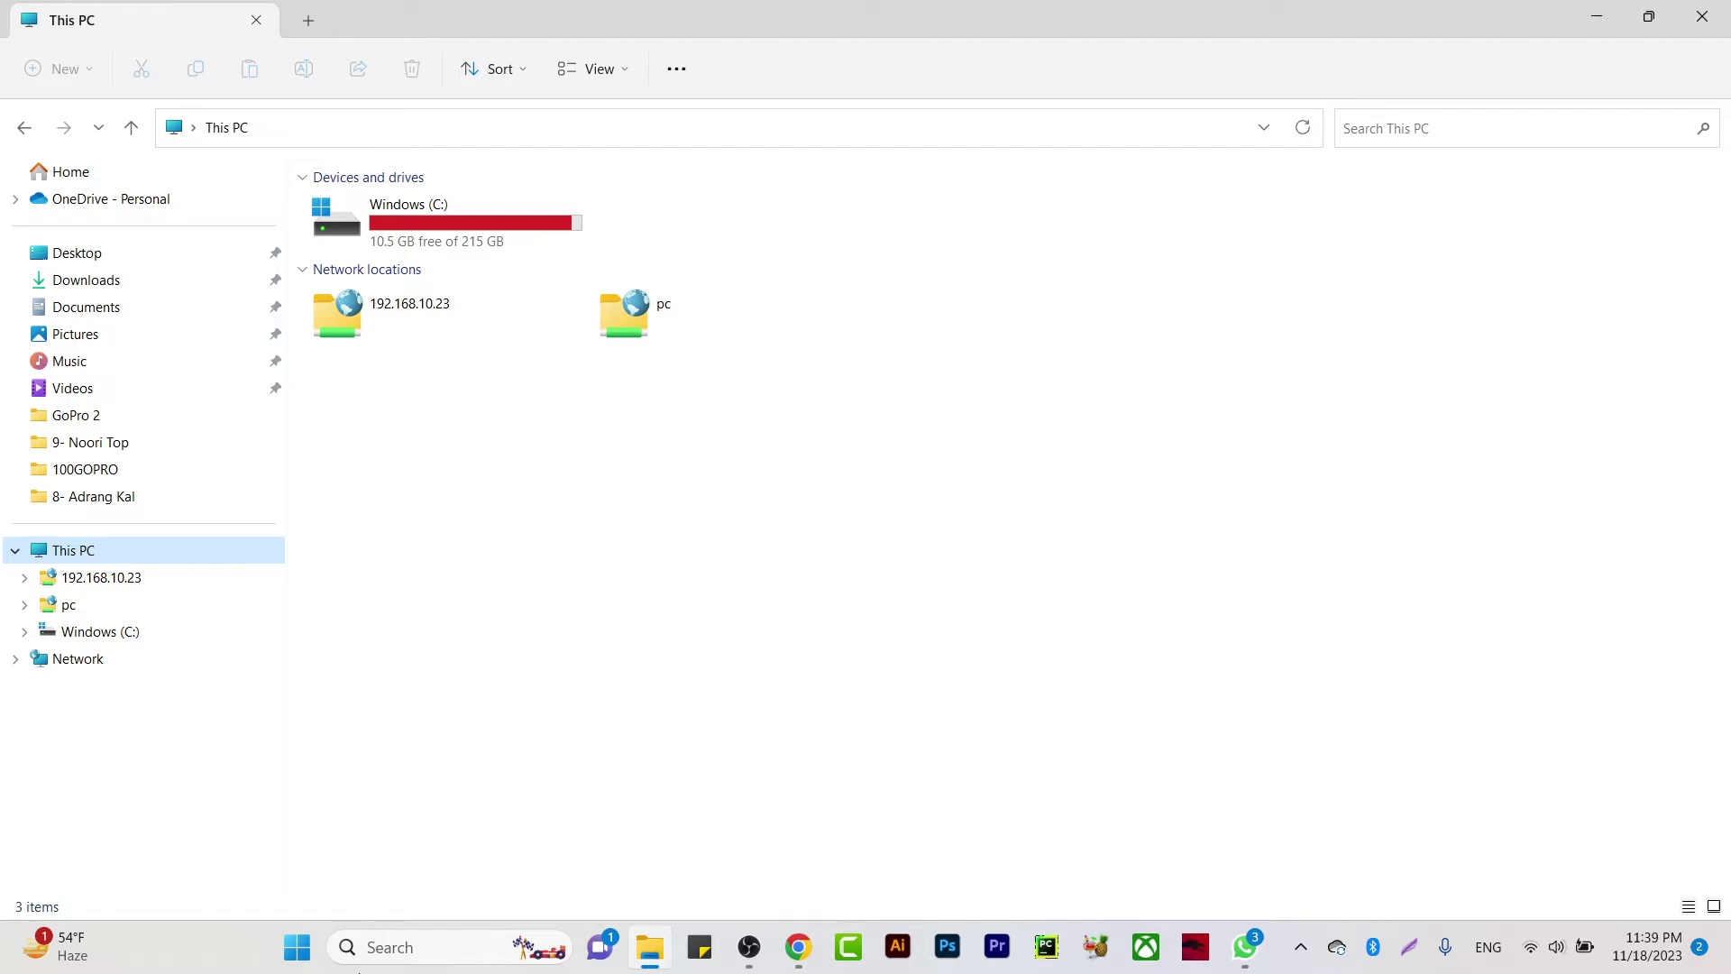
- Search Windows for 'create and format' and launch Create and format hard disk partitions
{"action": "left_click", "coordinate": [393, 948]}
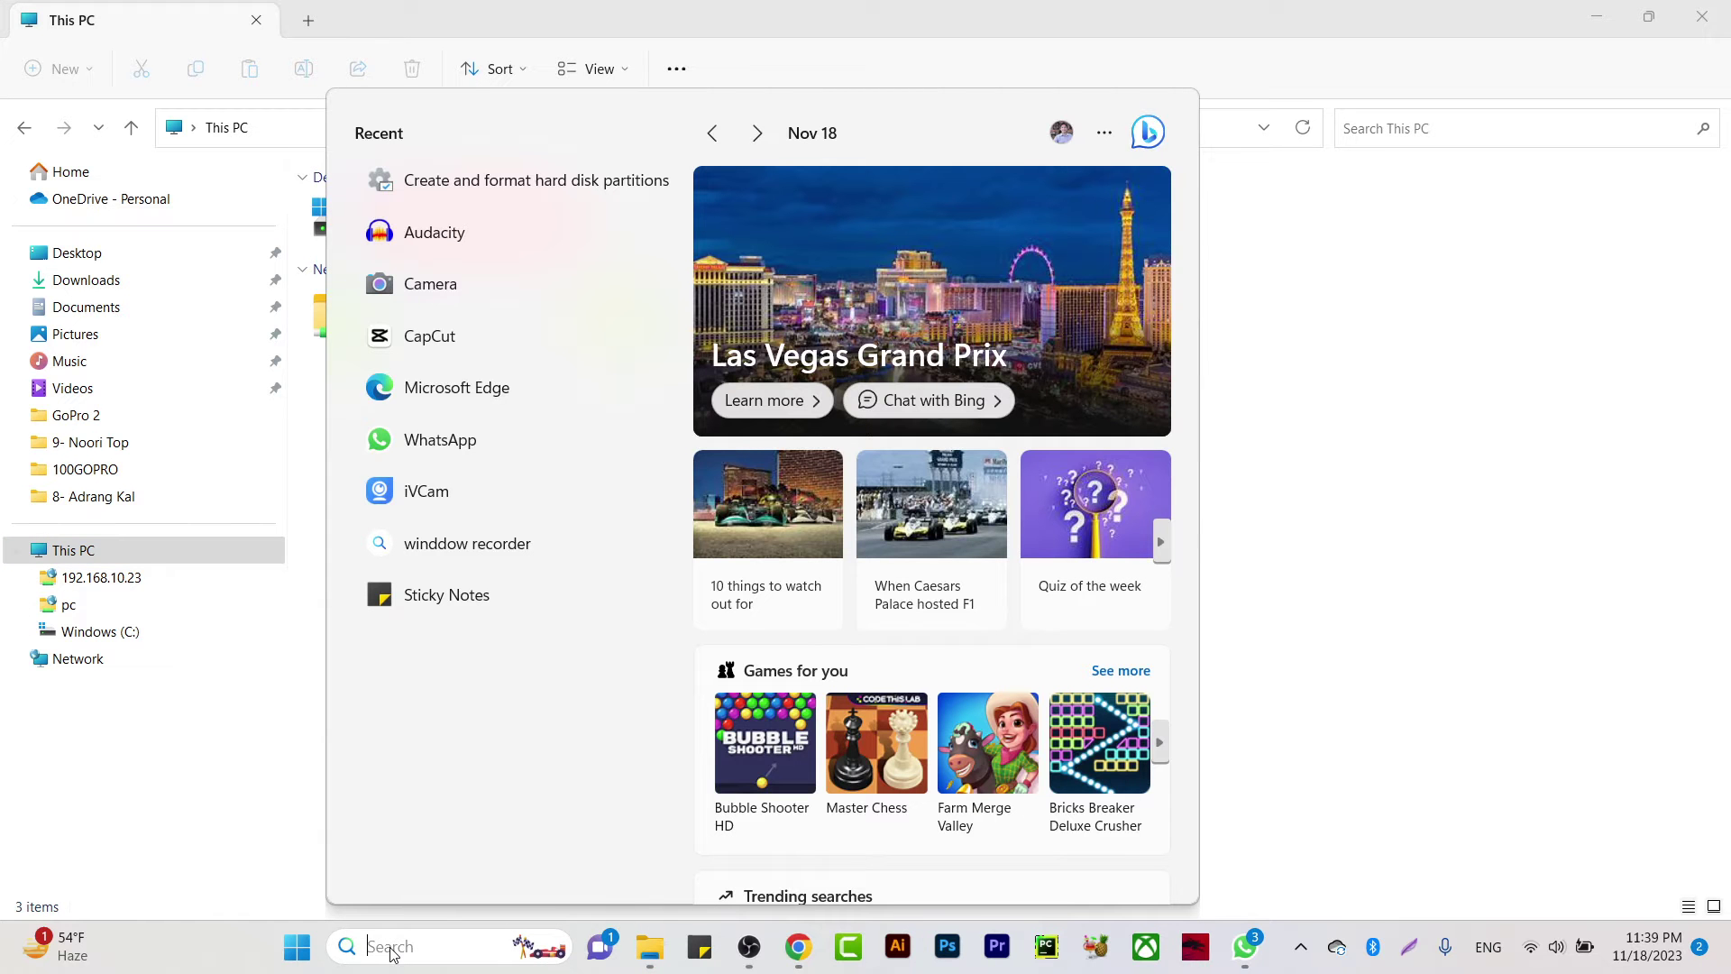
{"action": "left_click", "coordinate": [305, 955]}
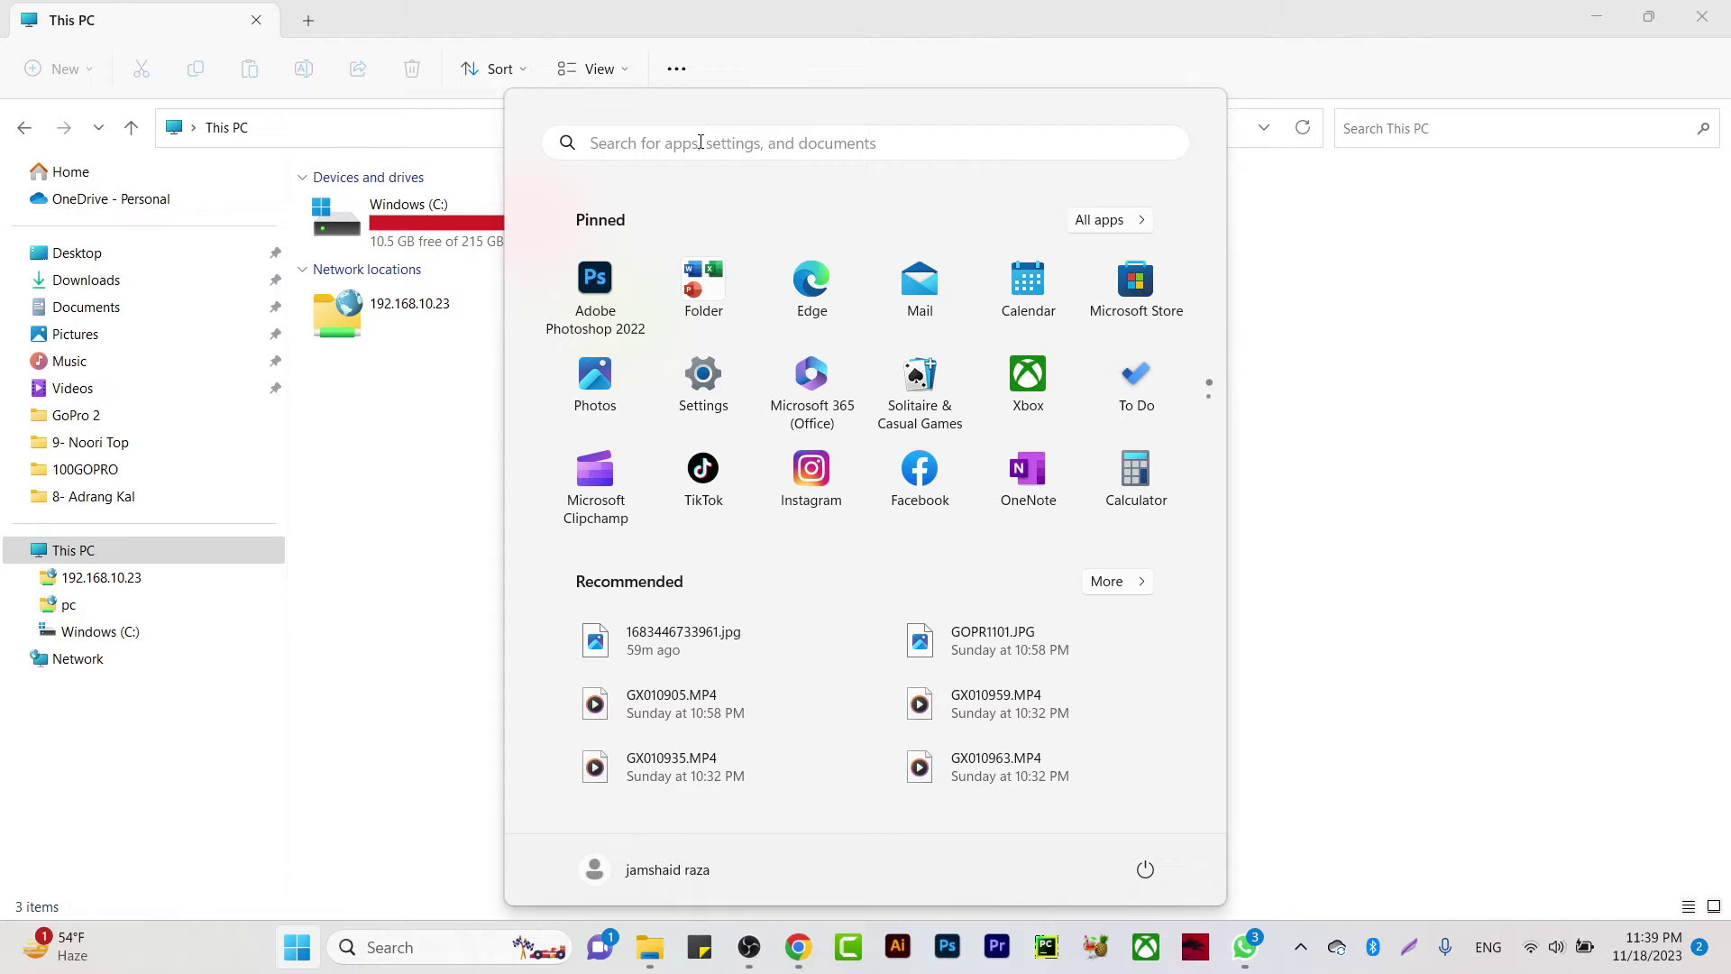
{"action": "left_click", "coordinate": [772, 148]}
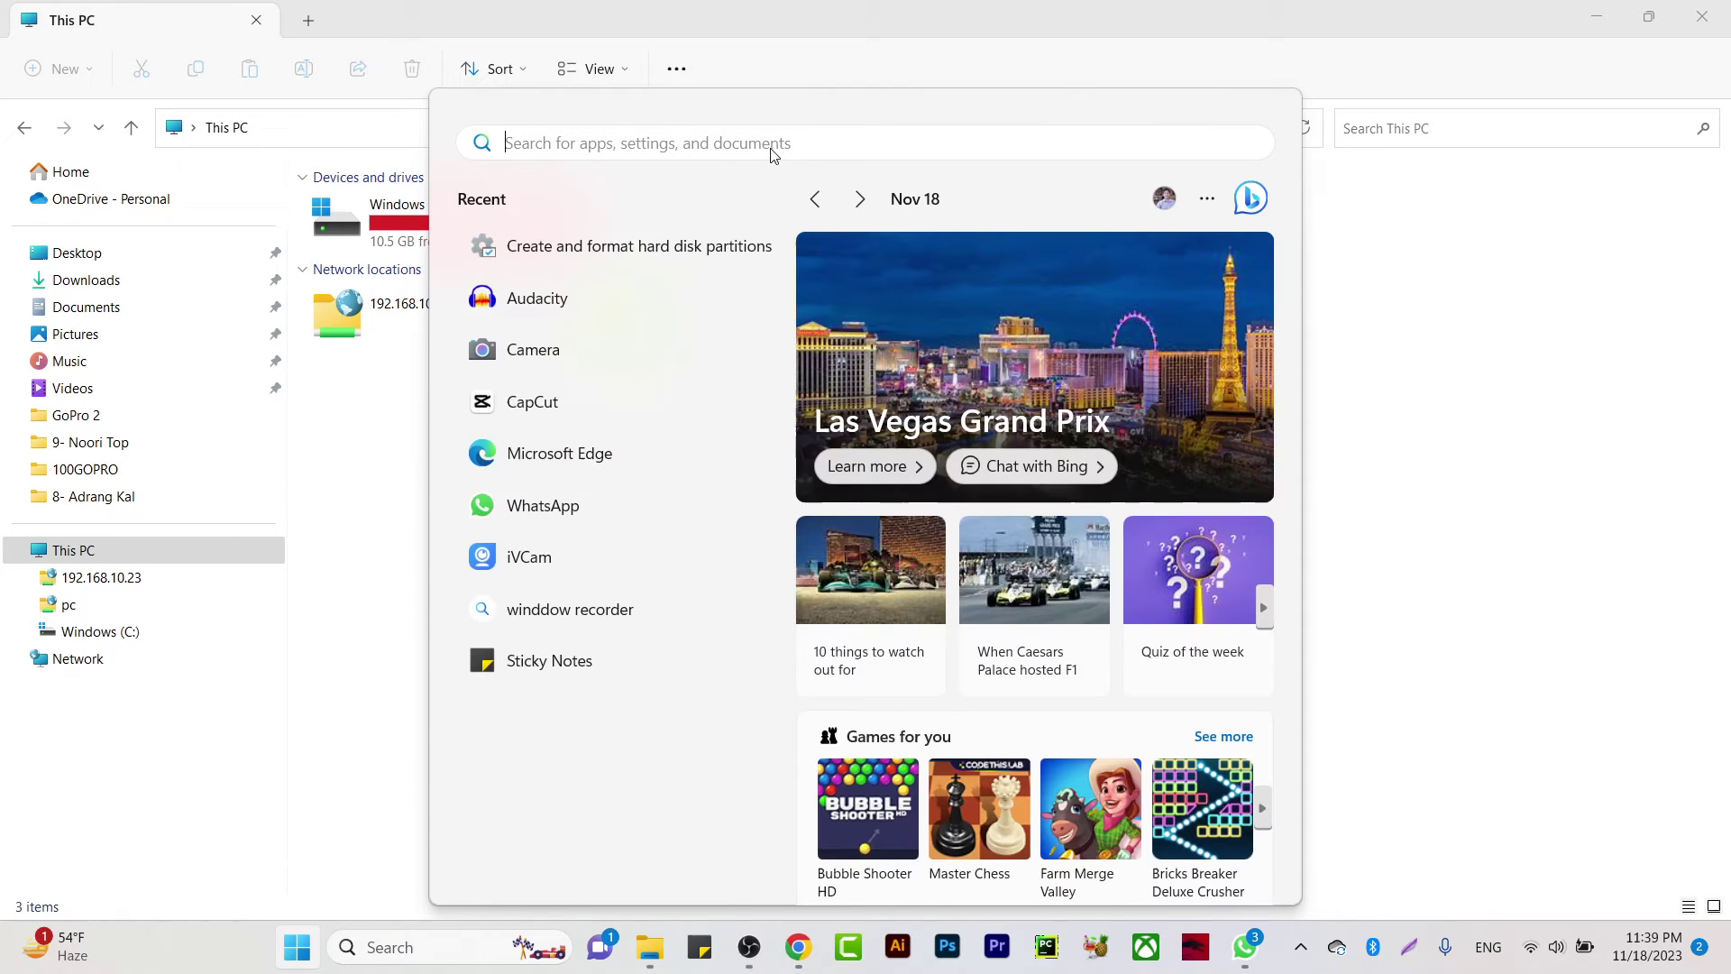
{"action": "type", "text": "create"}
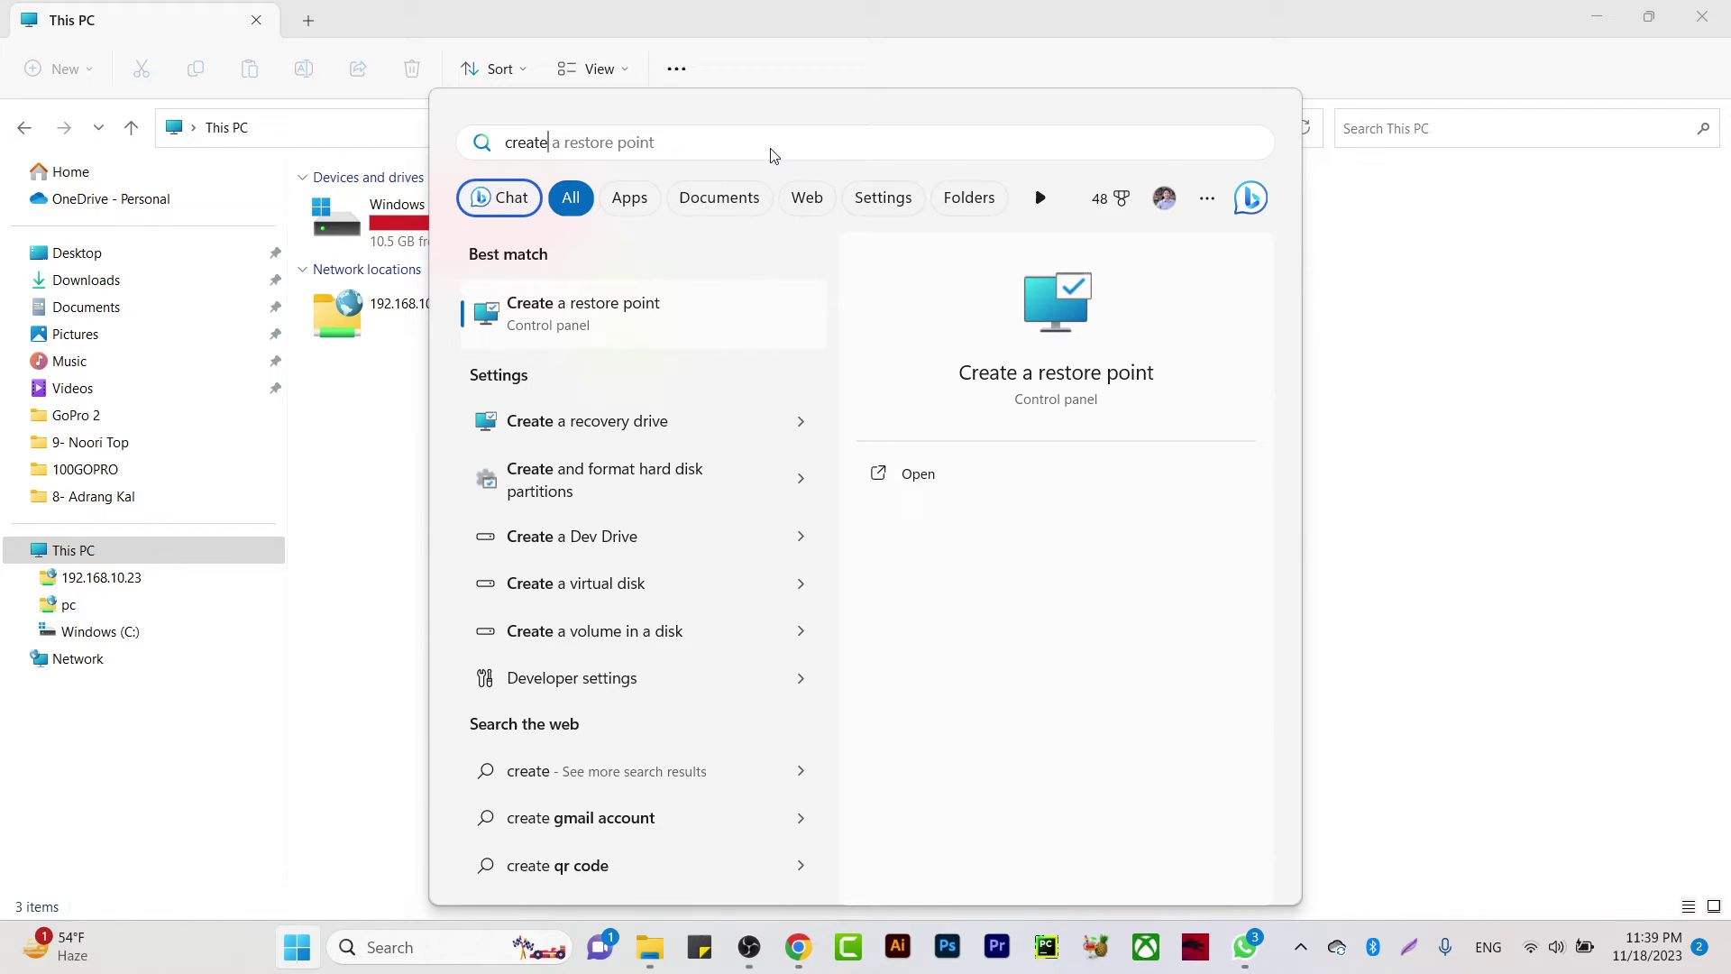
{"action": "type", "text": " adn am"}
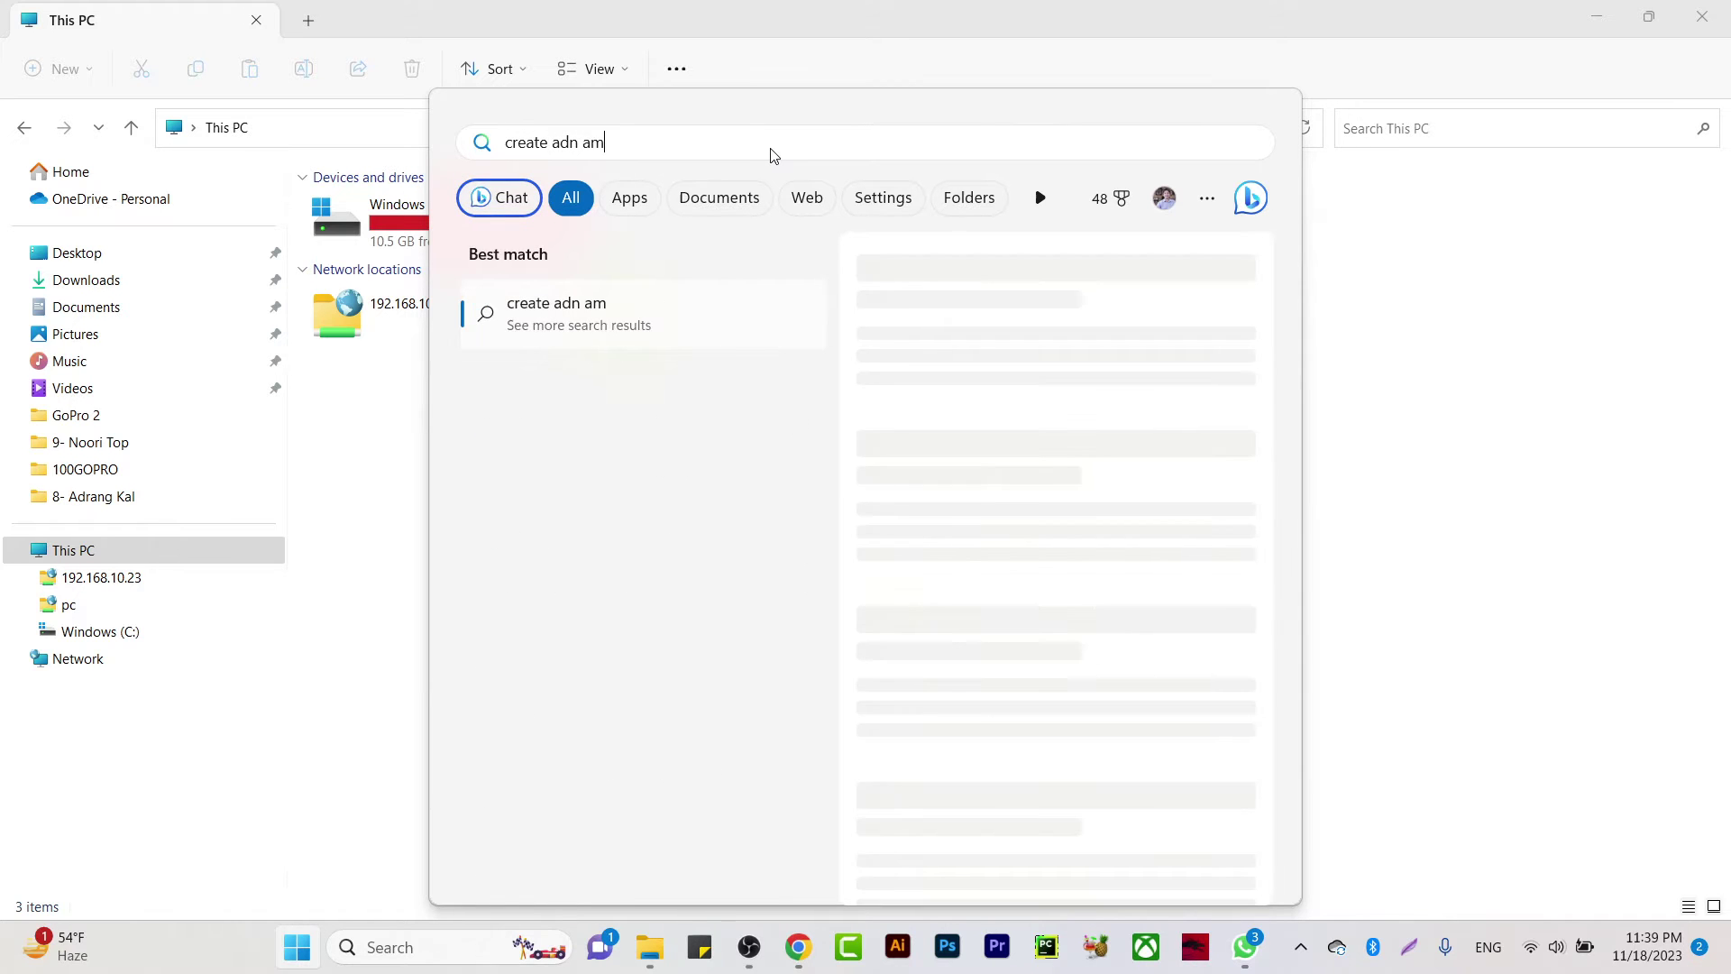
{"action": "key", "text": "BackSpace"}
{"action": "key", "text": "BackSpace"}
{"action": "key", "text": "BackSpace"}
{"action": "key", "text": "BackSpace"}
{"action": "key", "text": "BackSpace"}
{"action": "type", "text": "nd fo"}
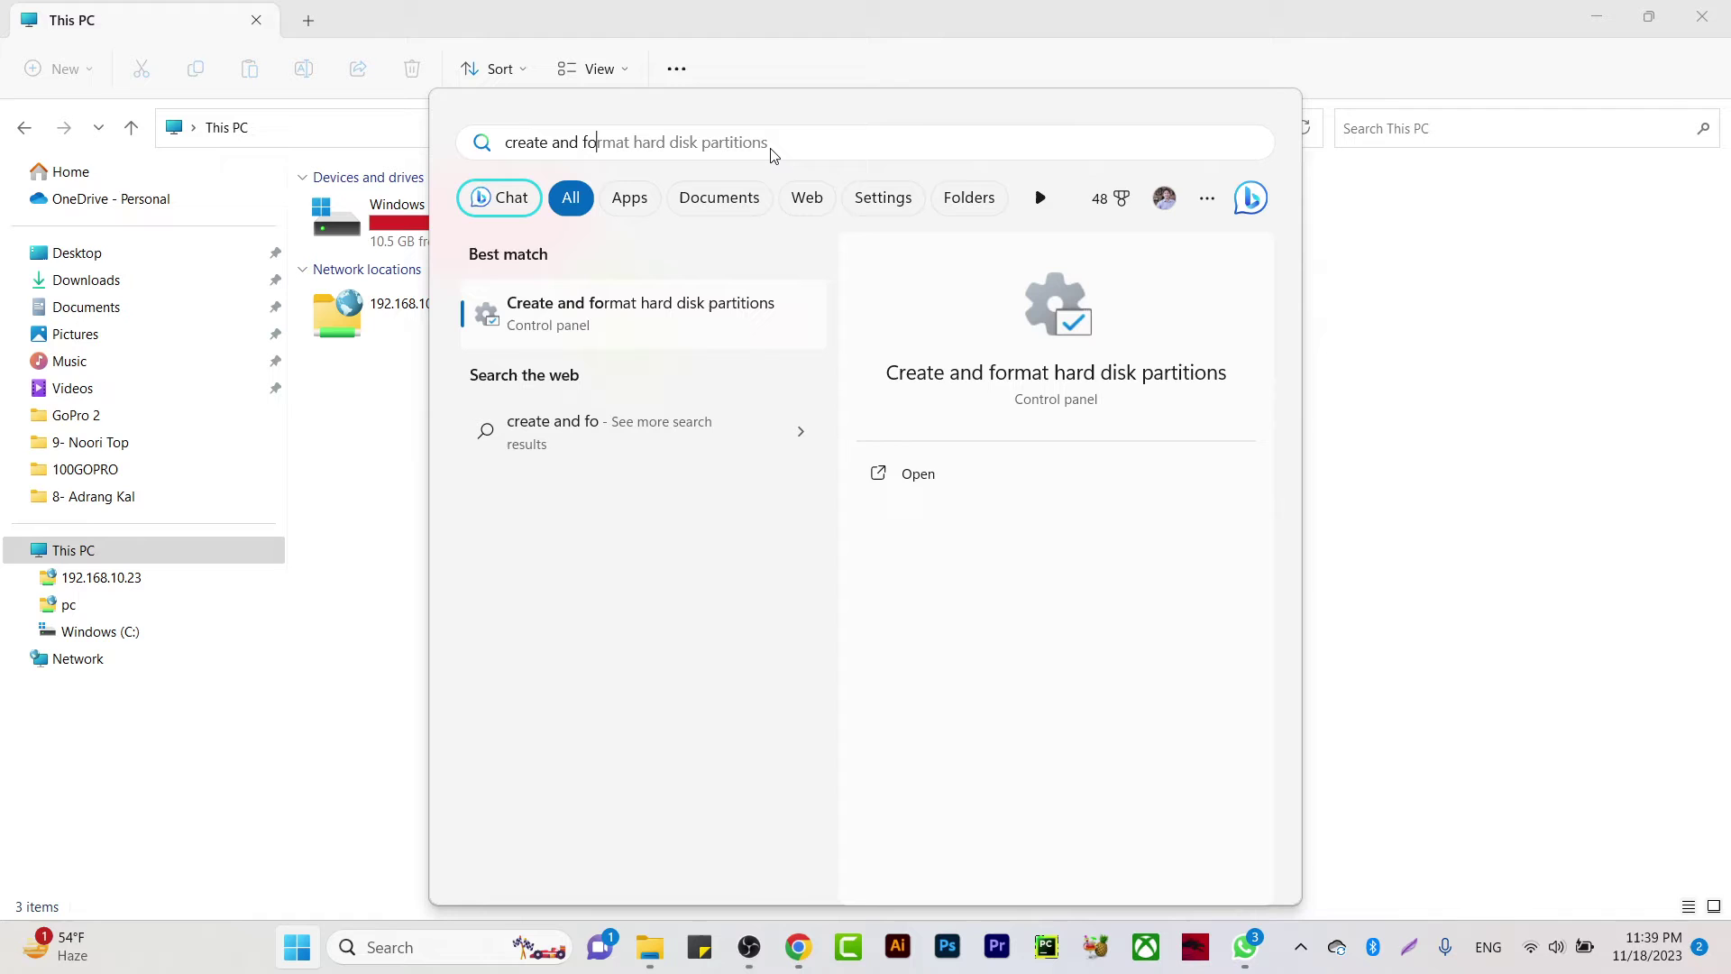
{"action": "left_click", "coordinate": [687, 315]}
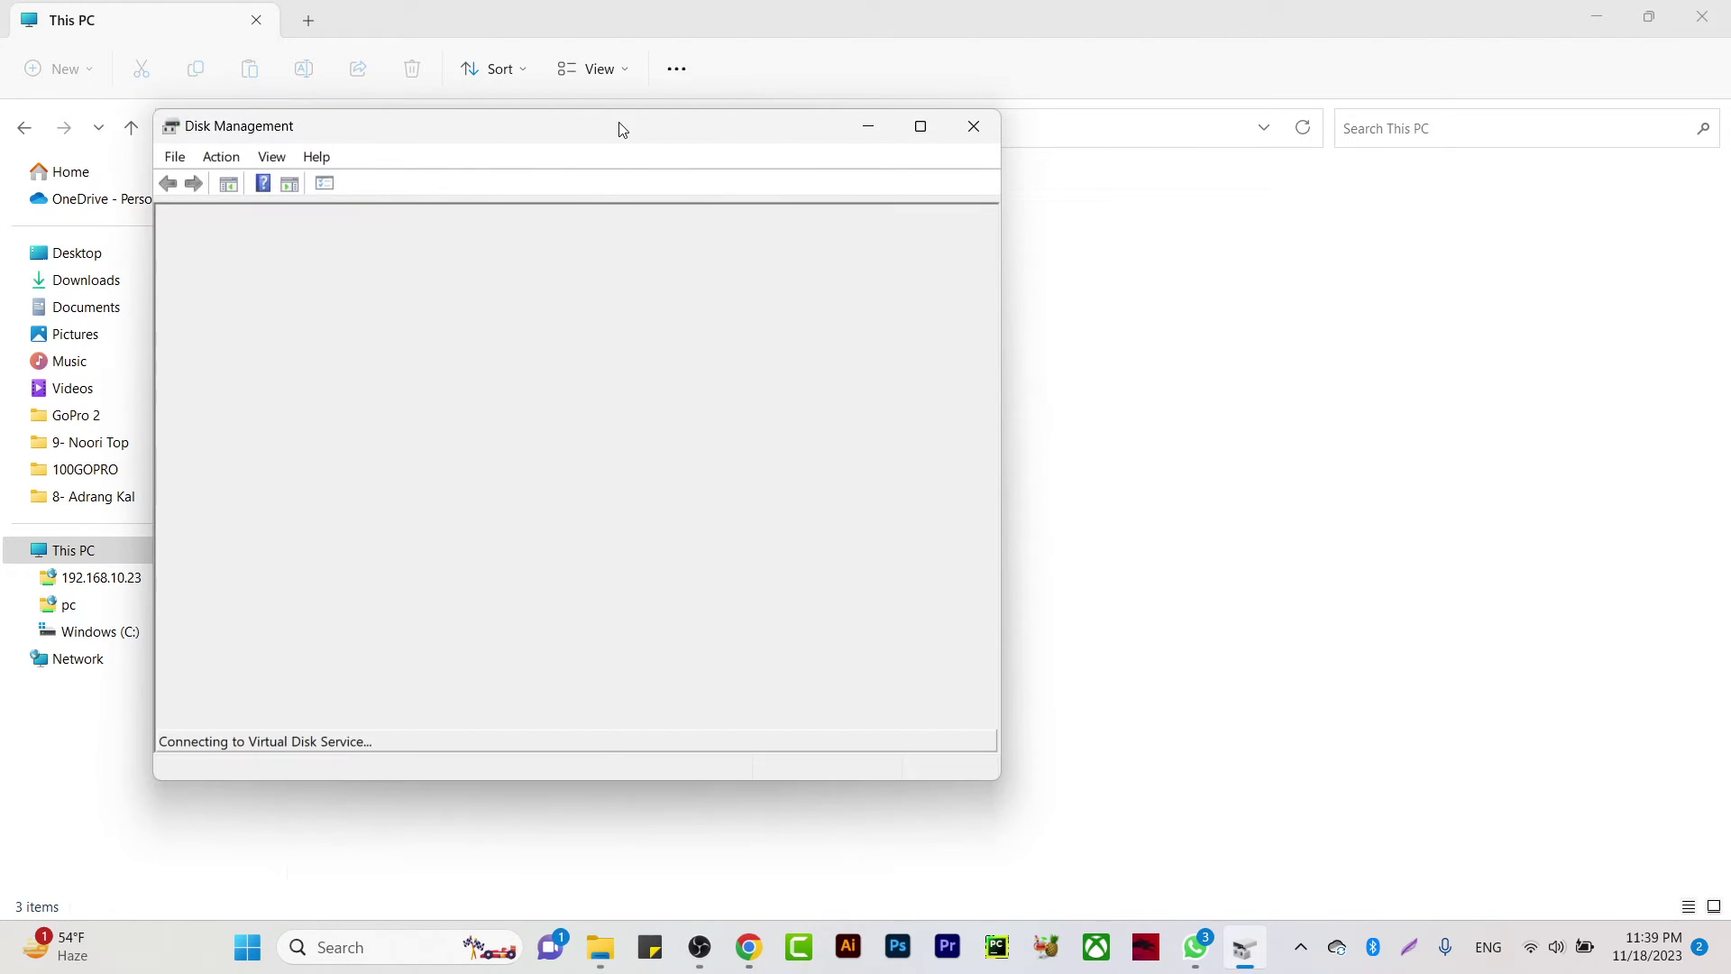
- Reposition and enlarge the Disk Management window while it loads Disk 0's partitions
{"action": "left_click_drag", "start_coordinate": [618, 123], "coordinate": [908, 153]}
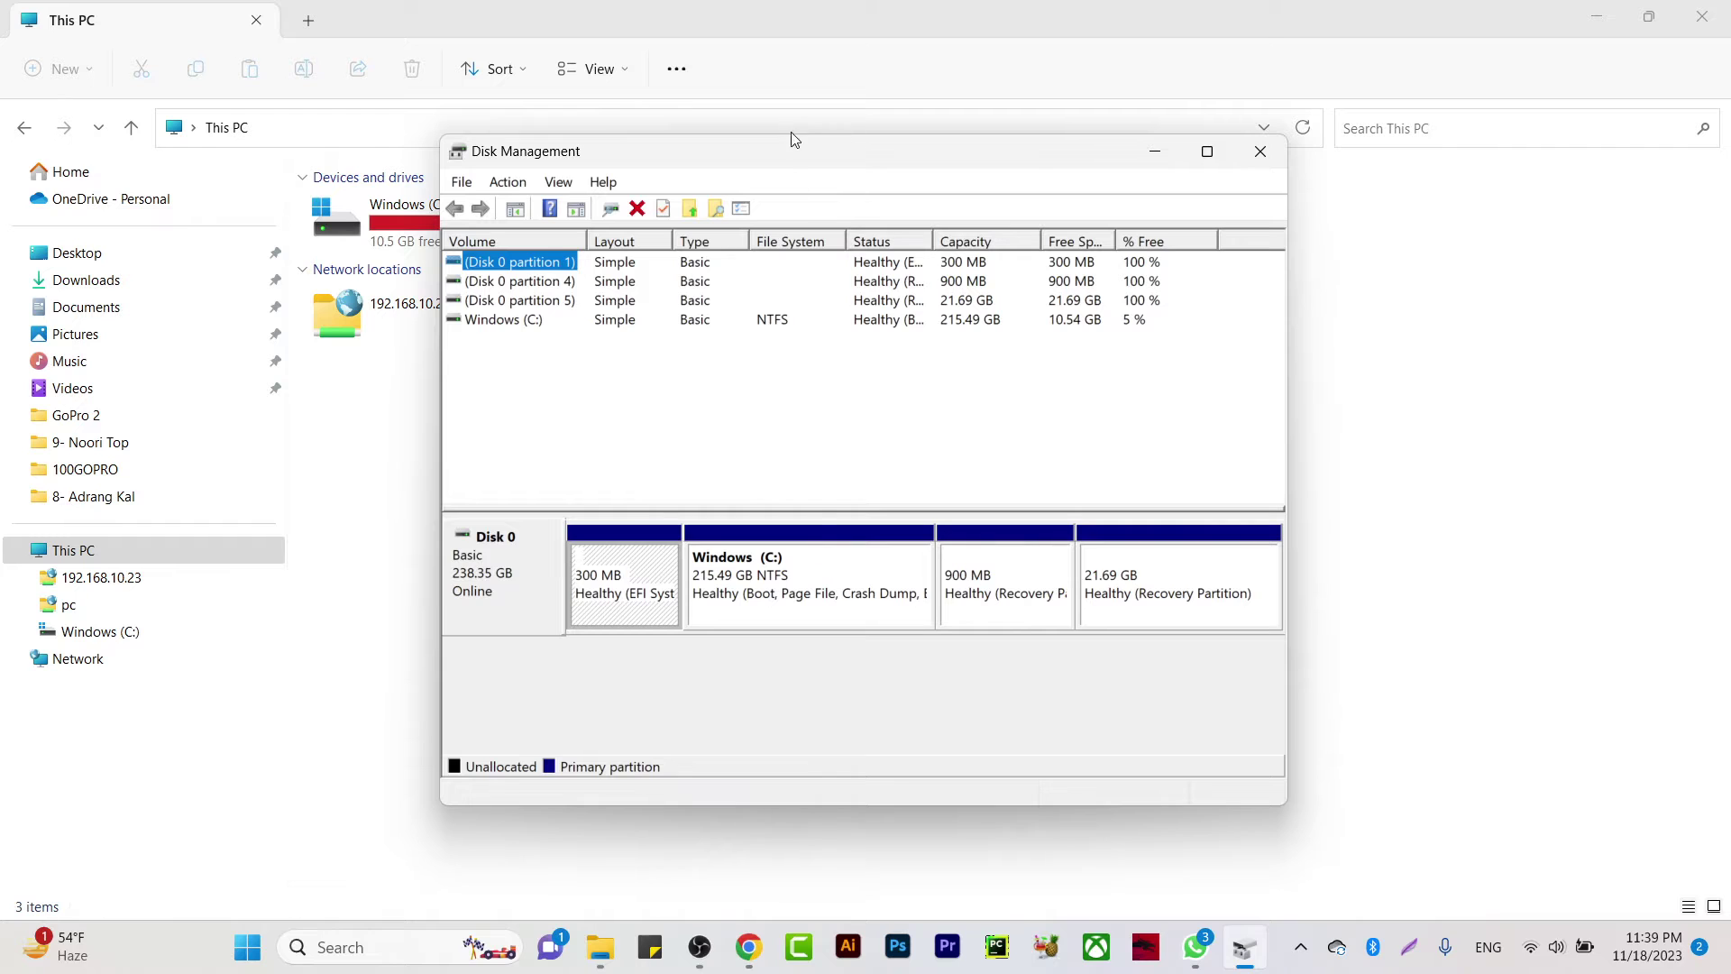
{"action": "left_click_drag", "start_coordinate": [793, 142], "coordinate": [887, 297]}
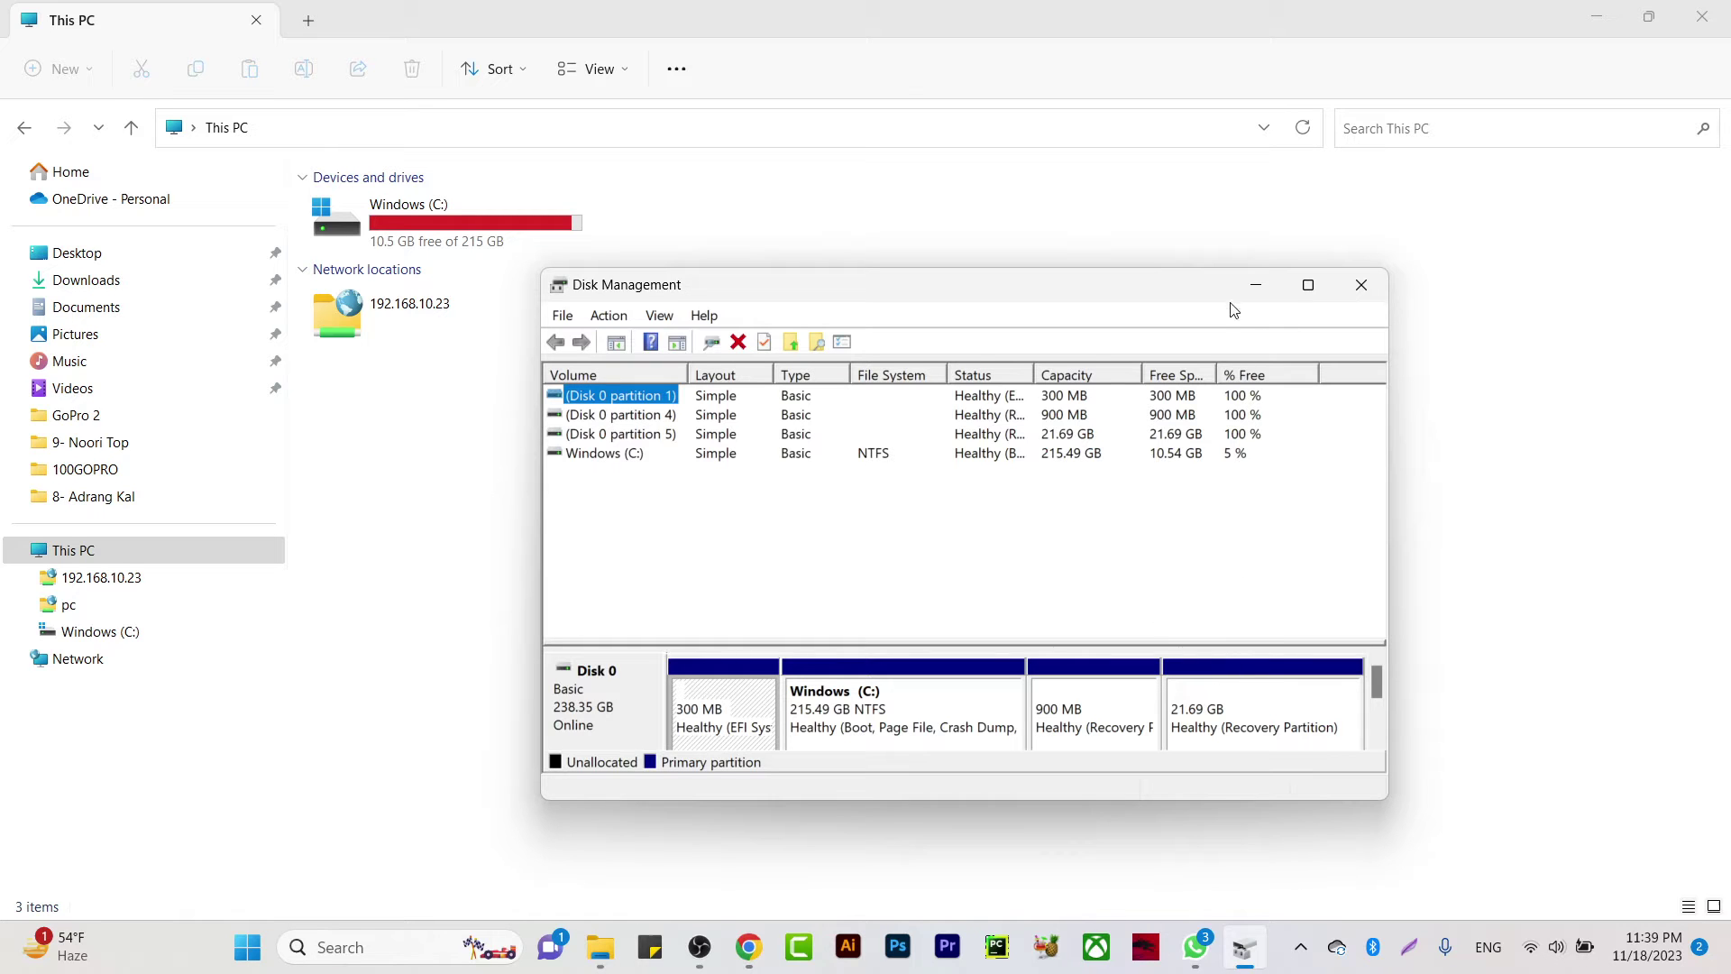
{"action": "left_click_drag", "start_coordinate": [1190, 268], "coordinate": [1197, 168]}
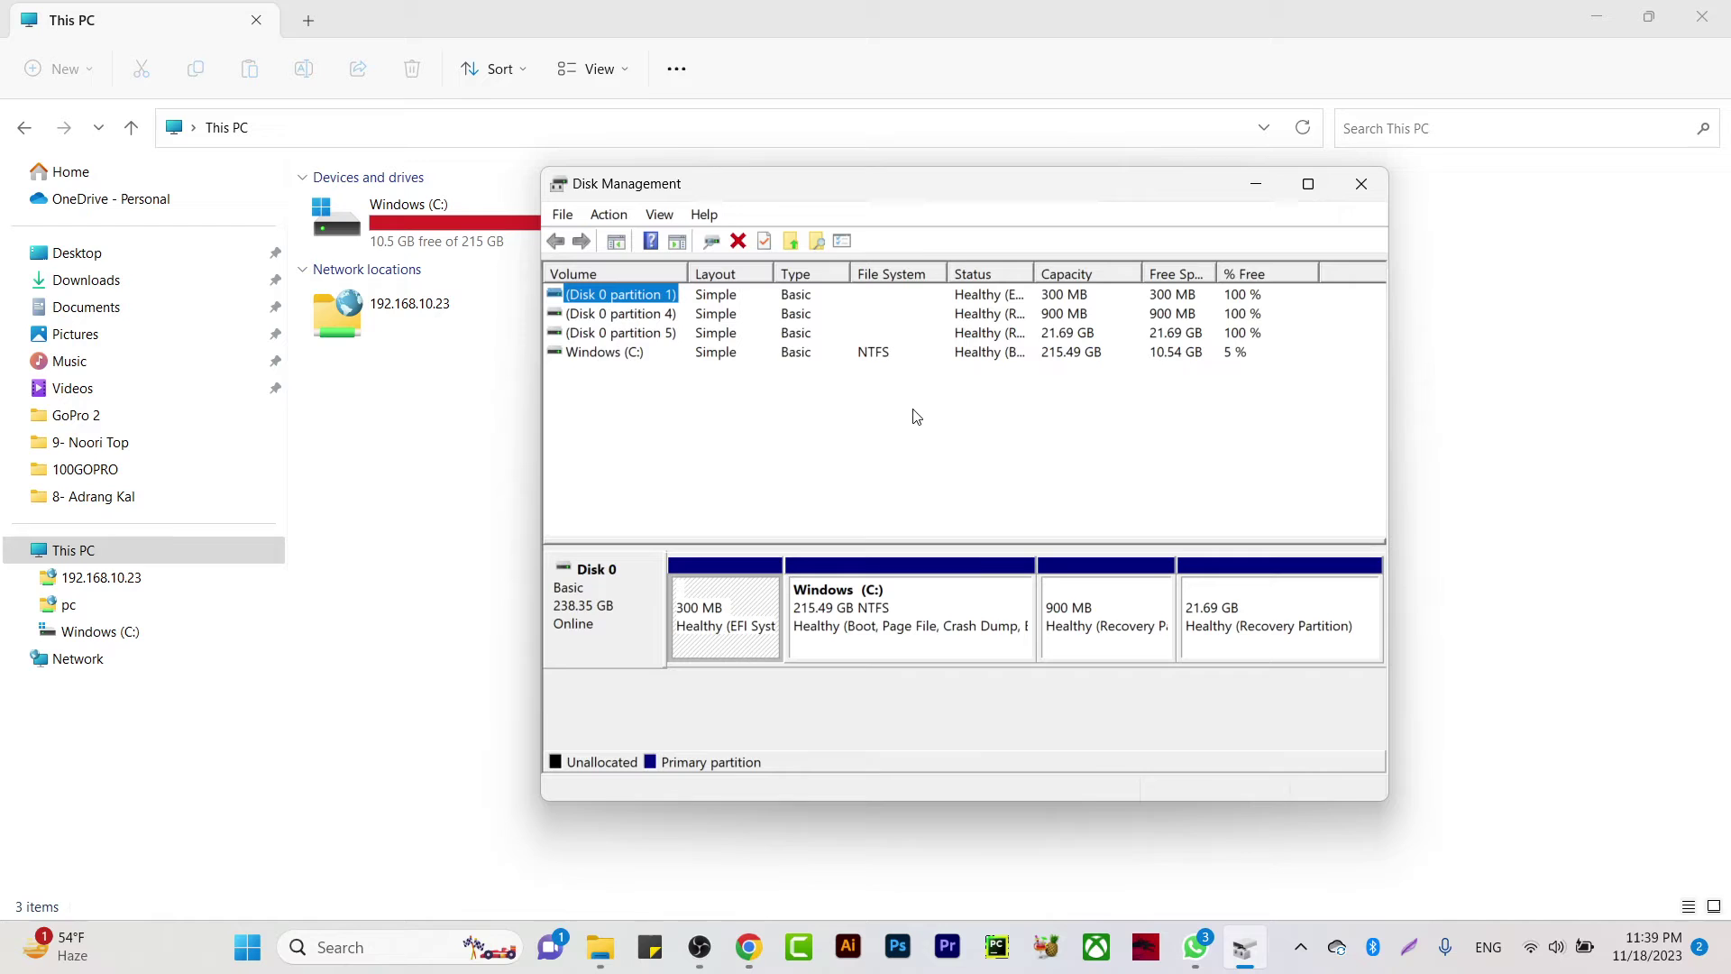
{"action": "left_click_drag", "start_coordinate": [865, 189], "coordinate": [887, 286]}
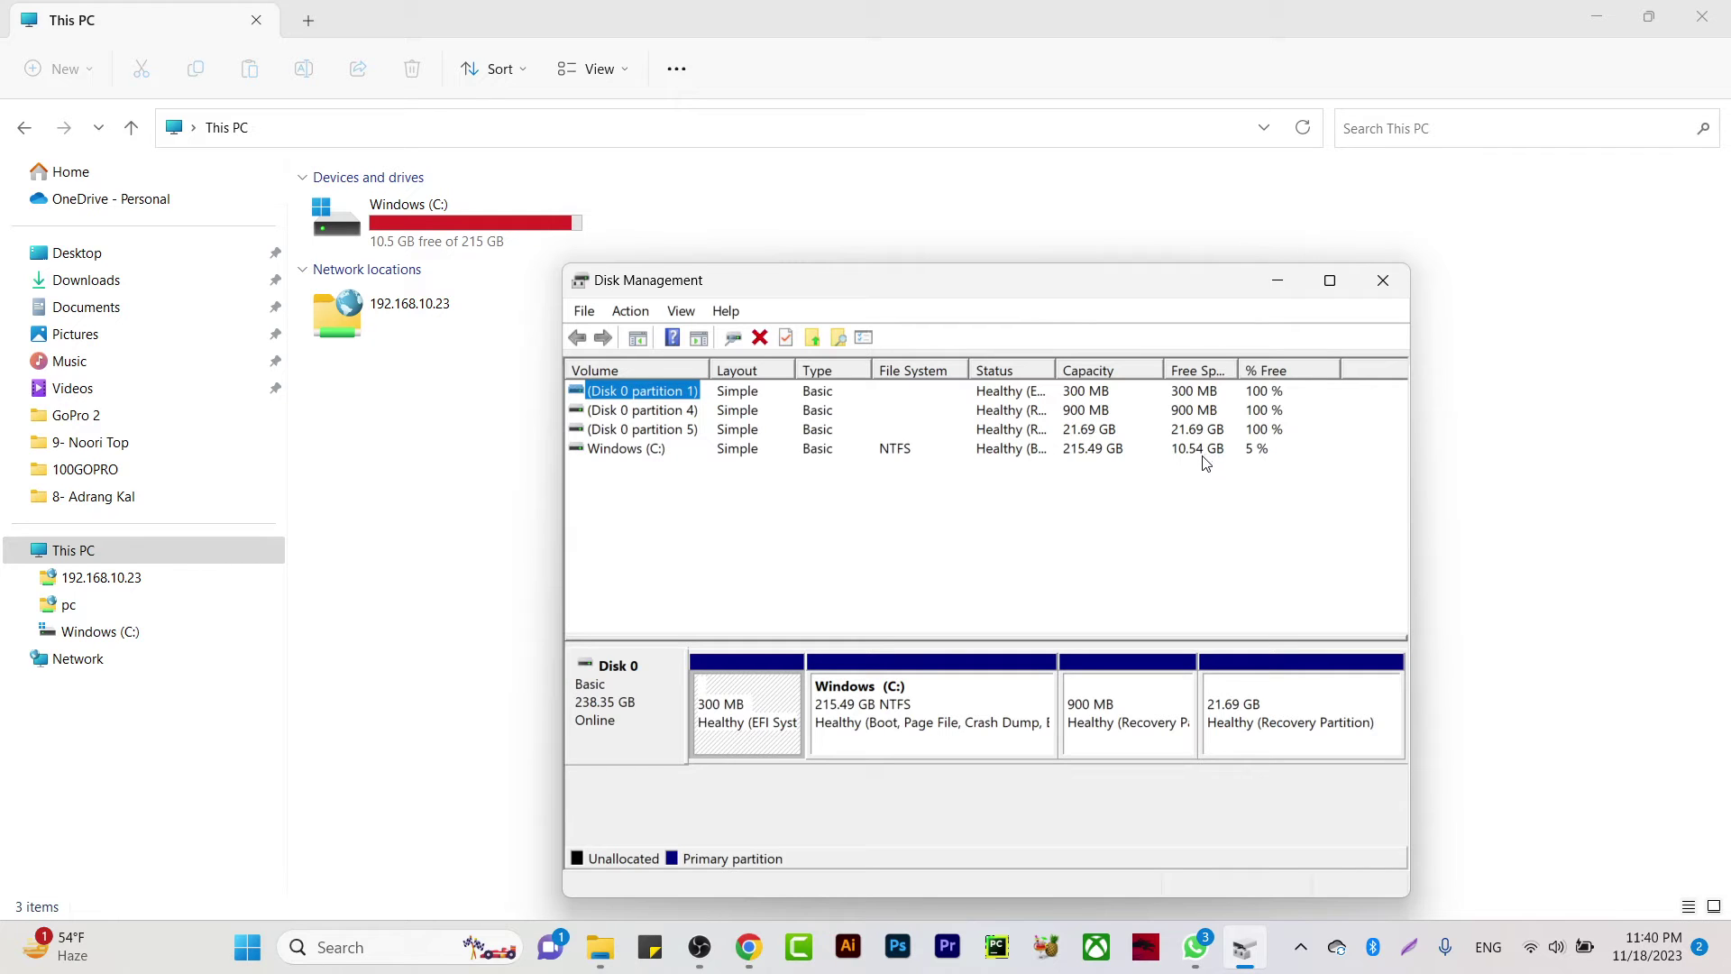
- Shrink Windows (C:) by 3156 MB, leaving it at 212.40 GB with 3.08 GB unallocated
{"action": "right_click", "coordinate": [920, 709]}
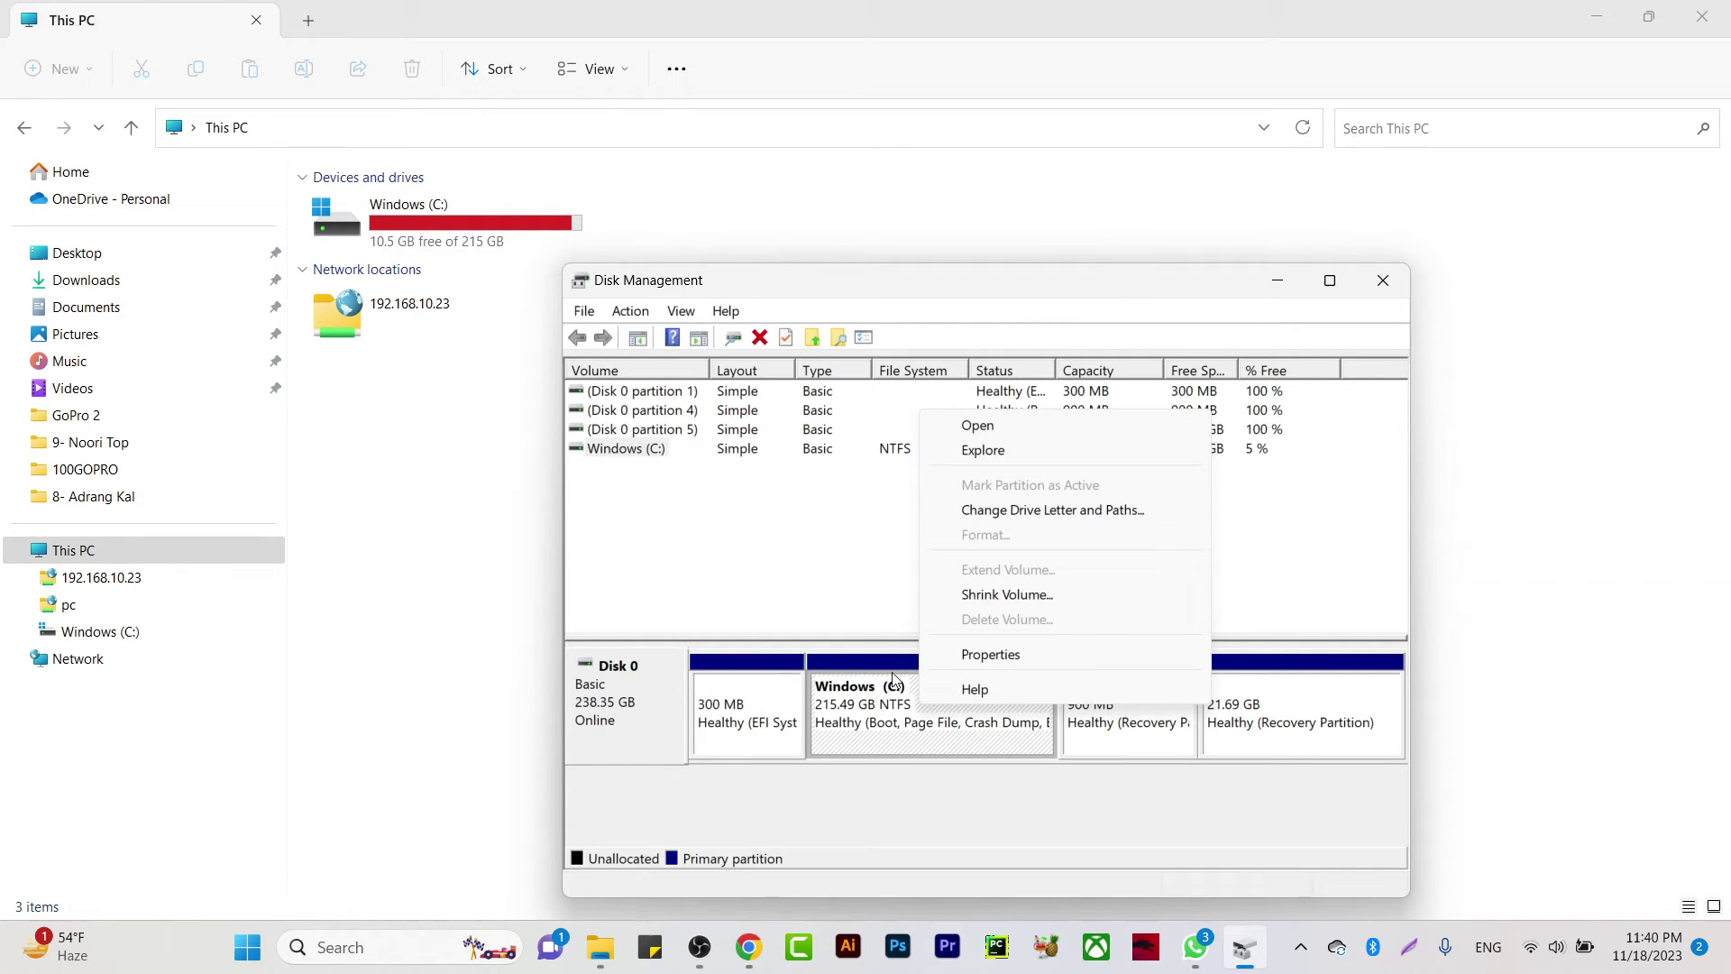
{"action": "left_click", "coordinate": [1017, 596]}
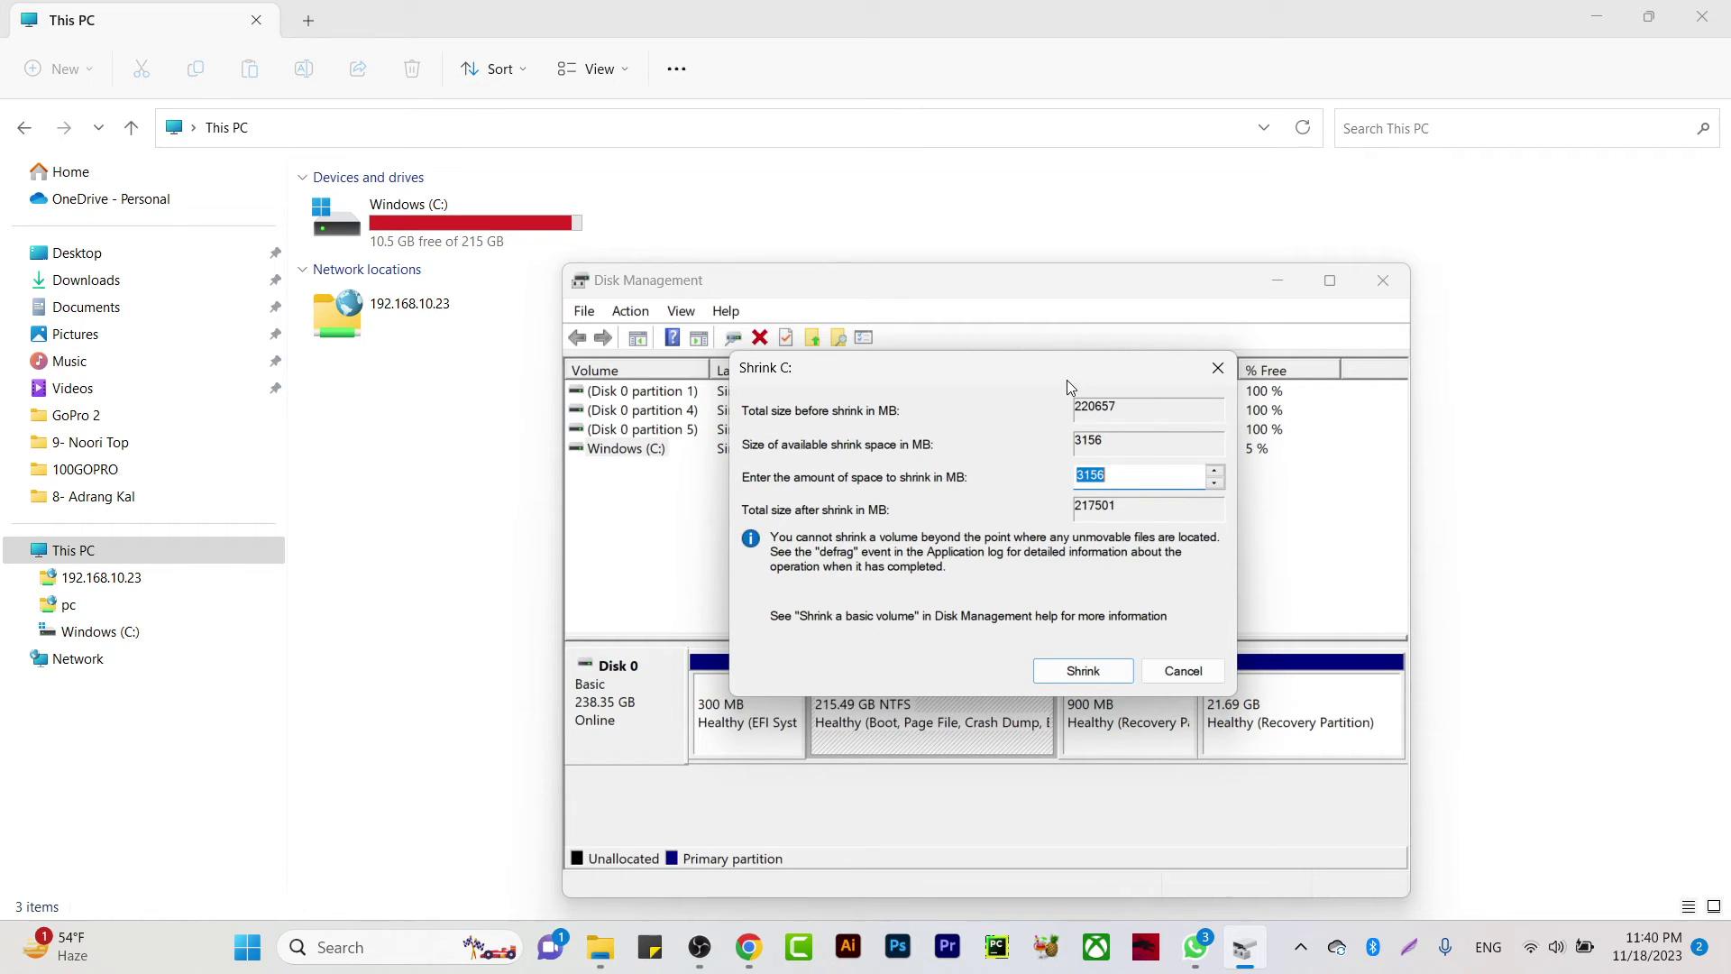
{"action": "left_click_drag", "start_coordinate": [1068, 382], "coordinate": [1133, 495]}
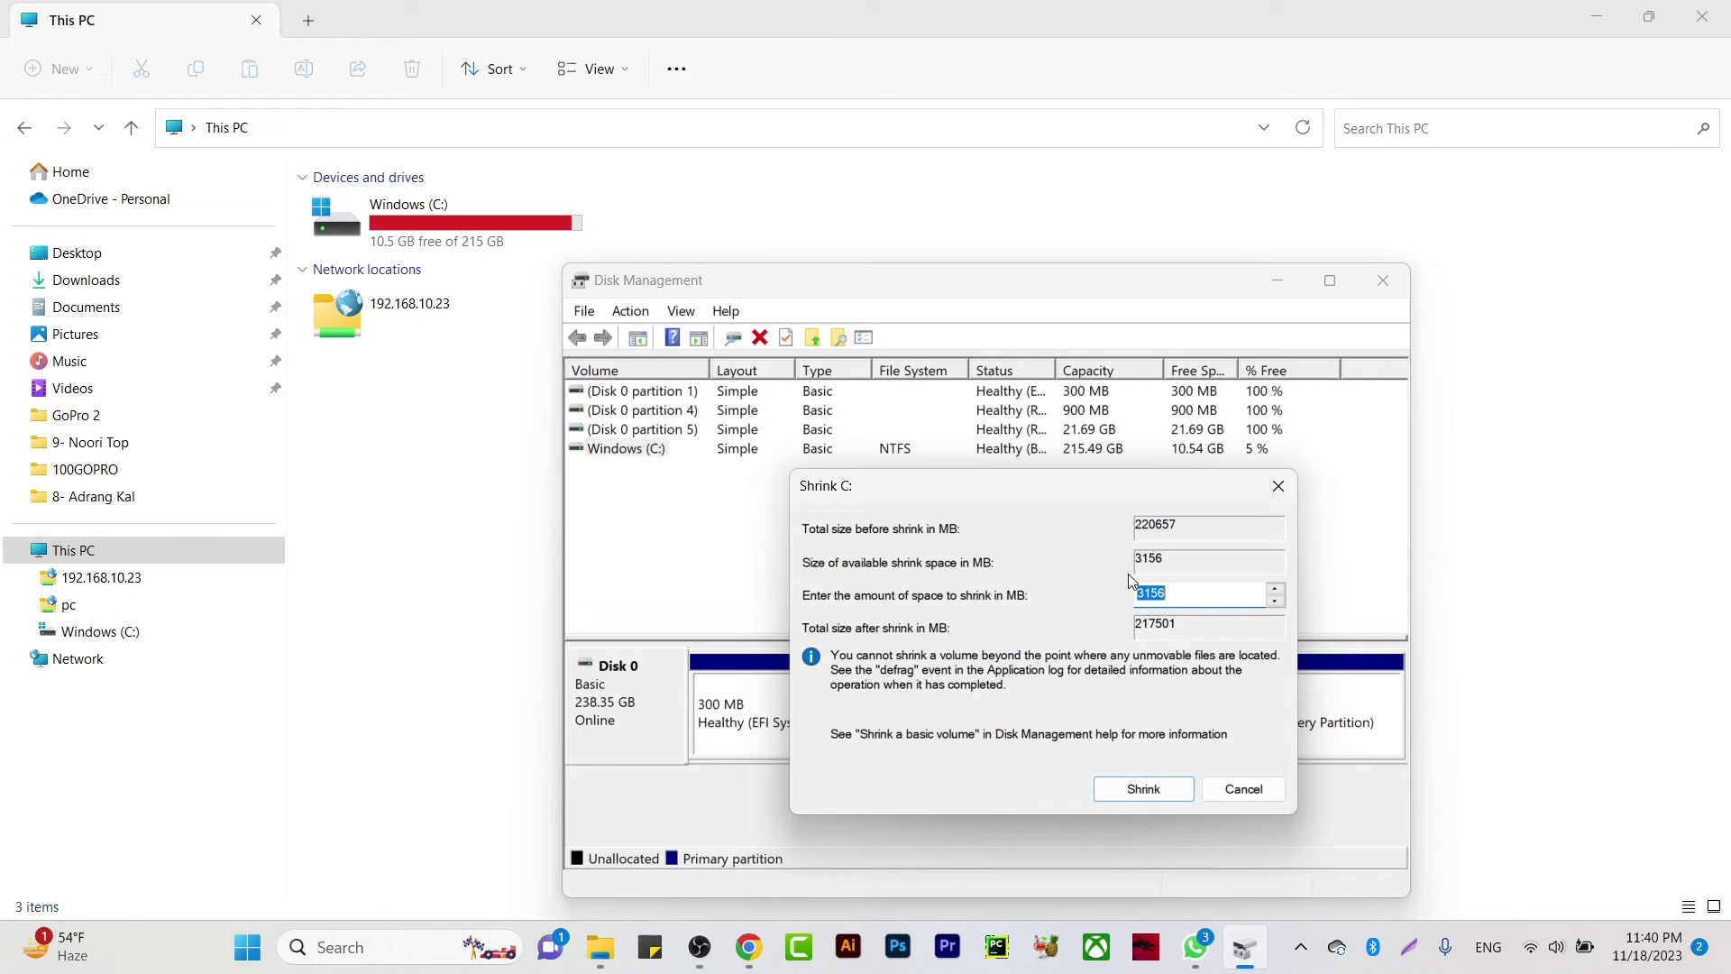
{"action": "left_click", "coordinate": [1156, 789]}
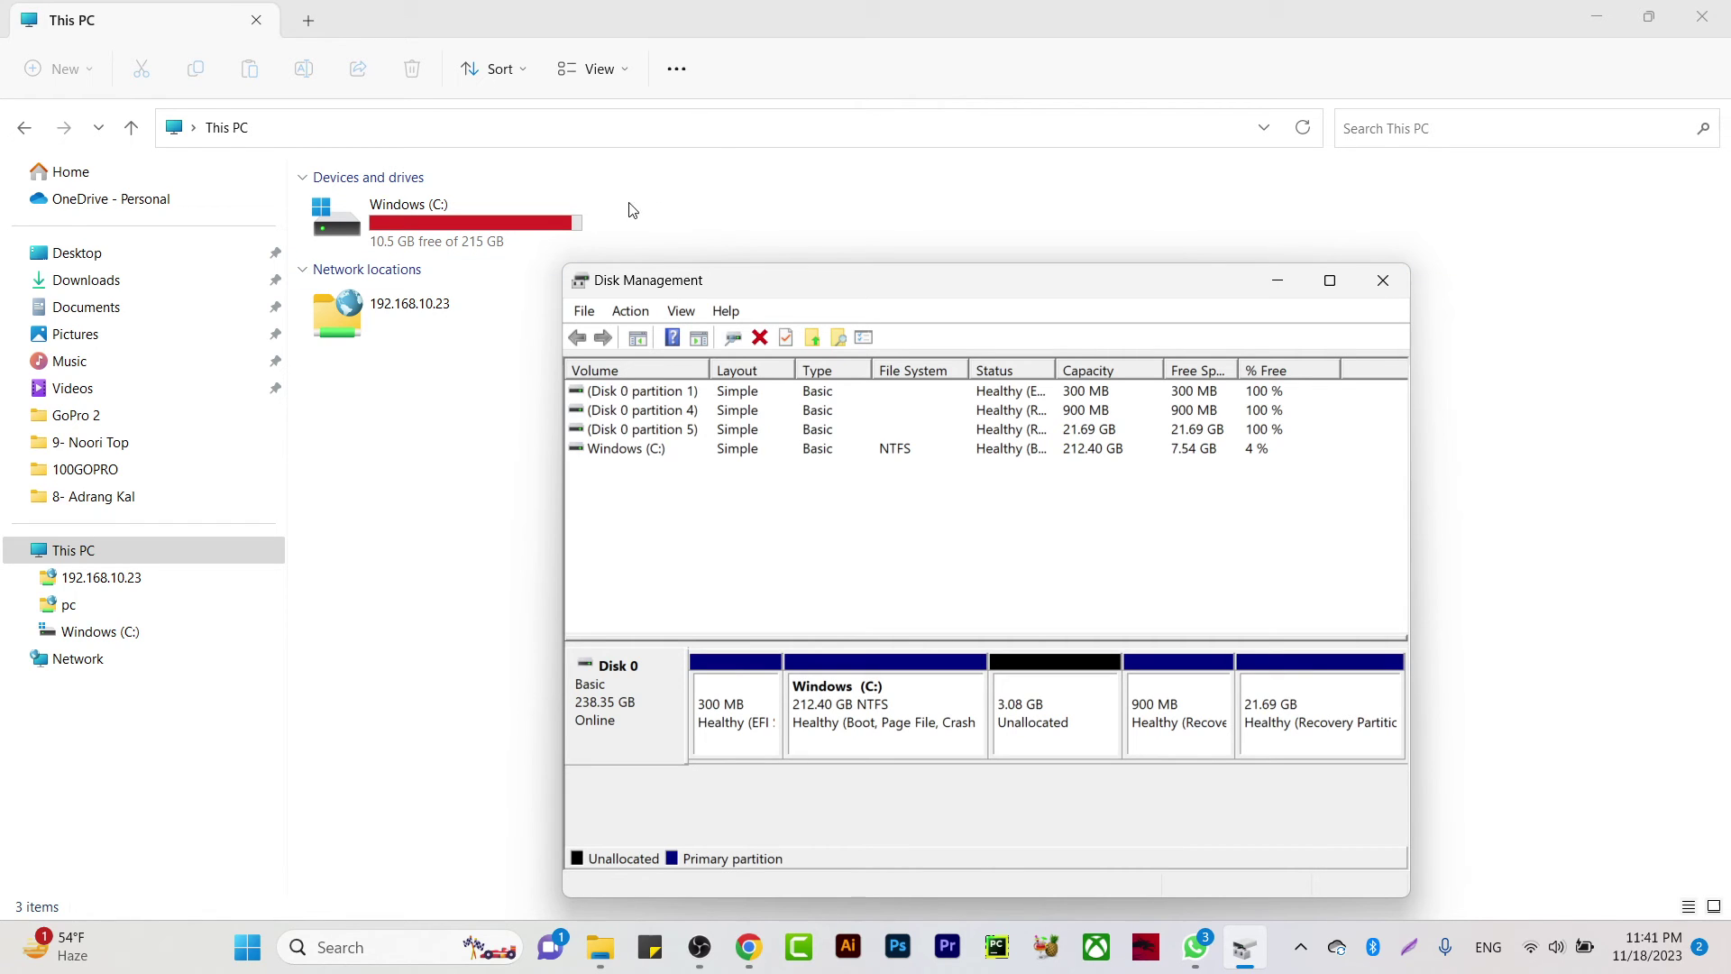
- Create a 3156 MB simple volume on the unallocated space as drive D, NTFS quick-formatted, labelled New Volume
{"action": "right_click", "coordinate": [1022, 711]}
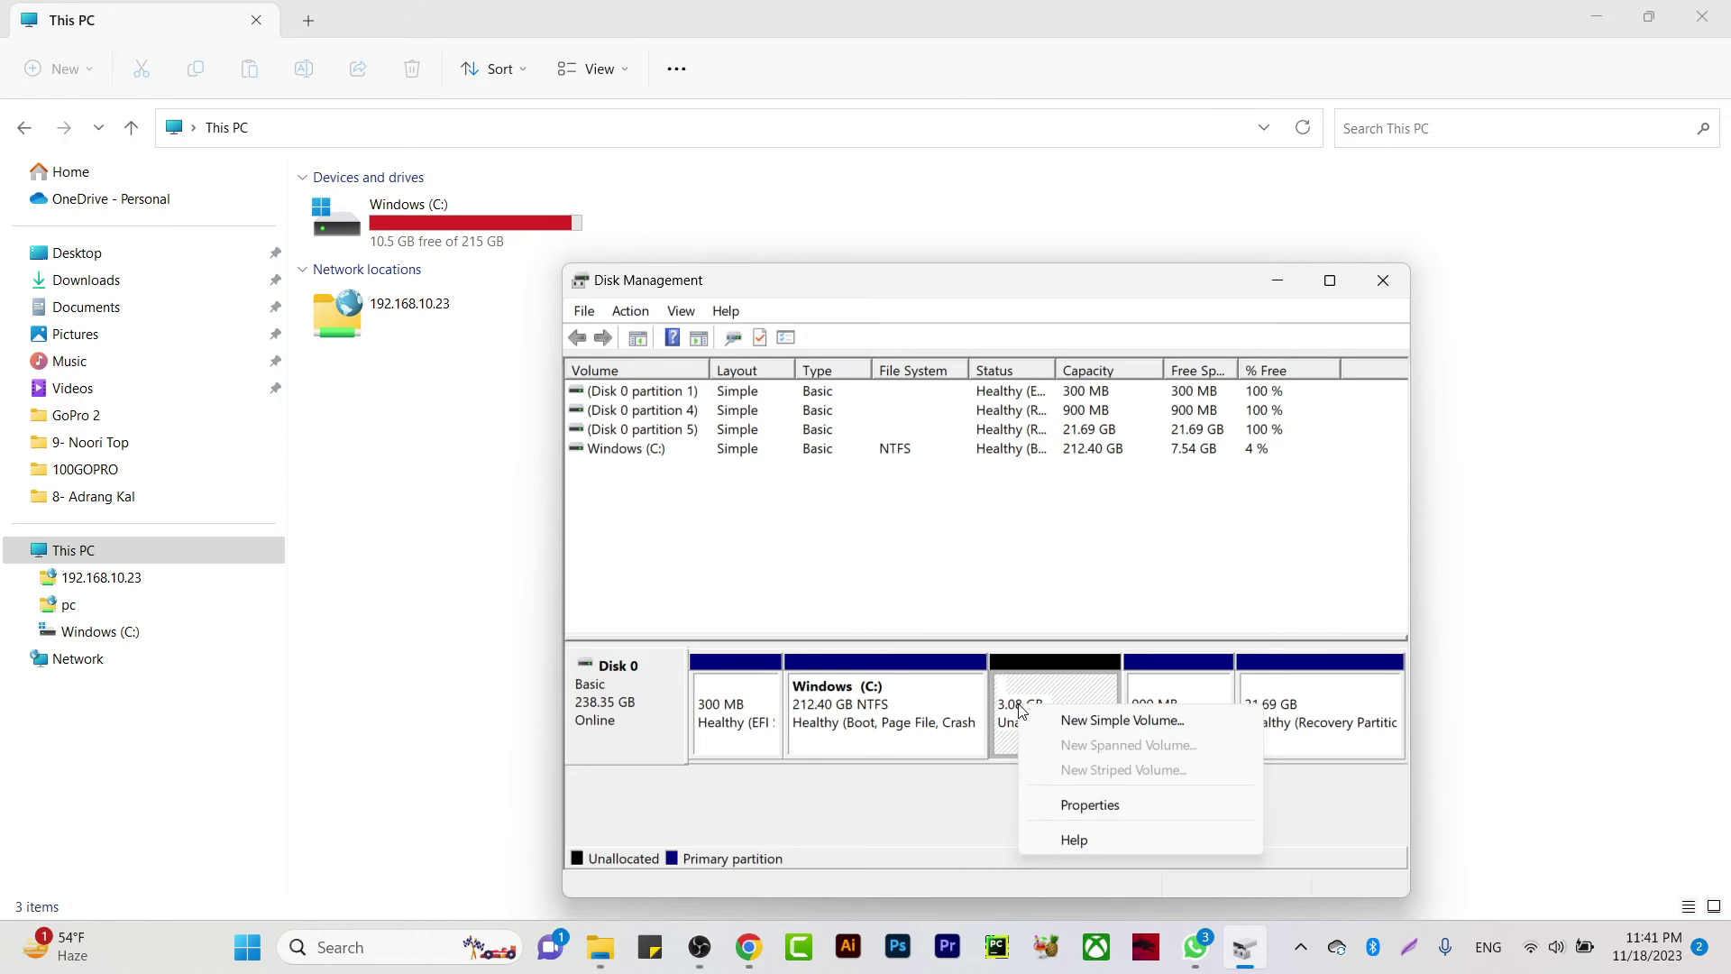
{"action": "left_click", "coordinate": [1074, 724]}
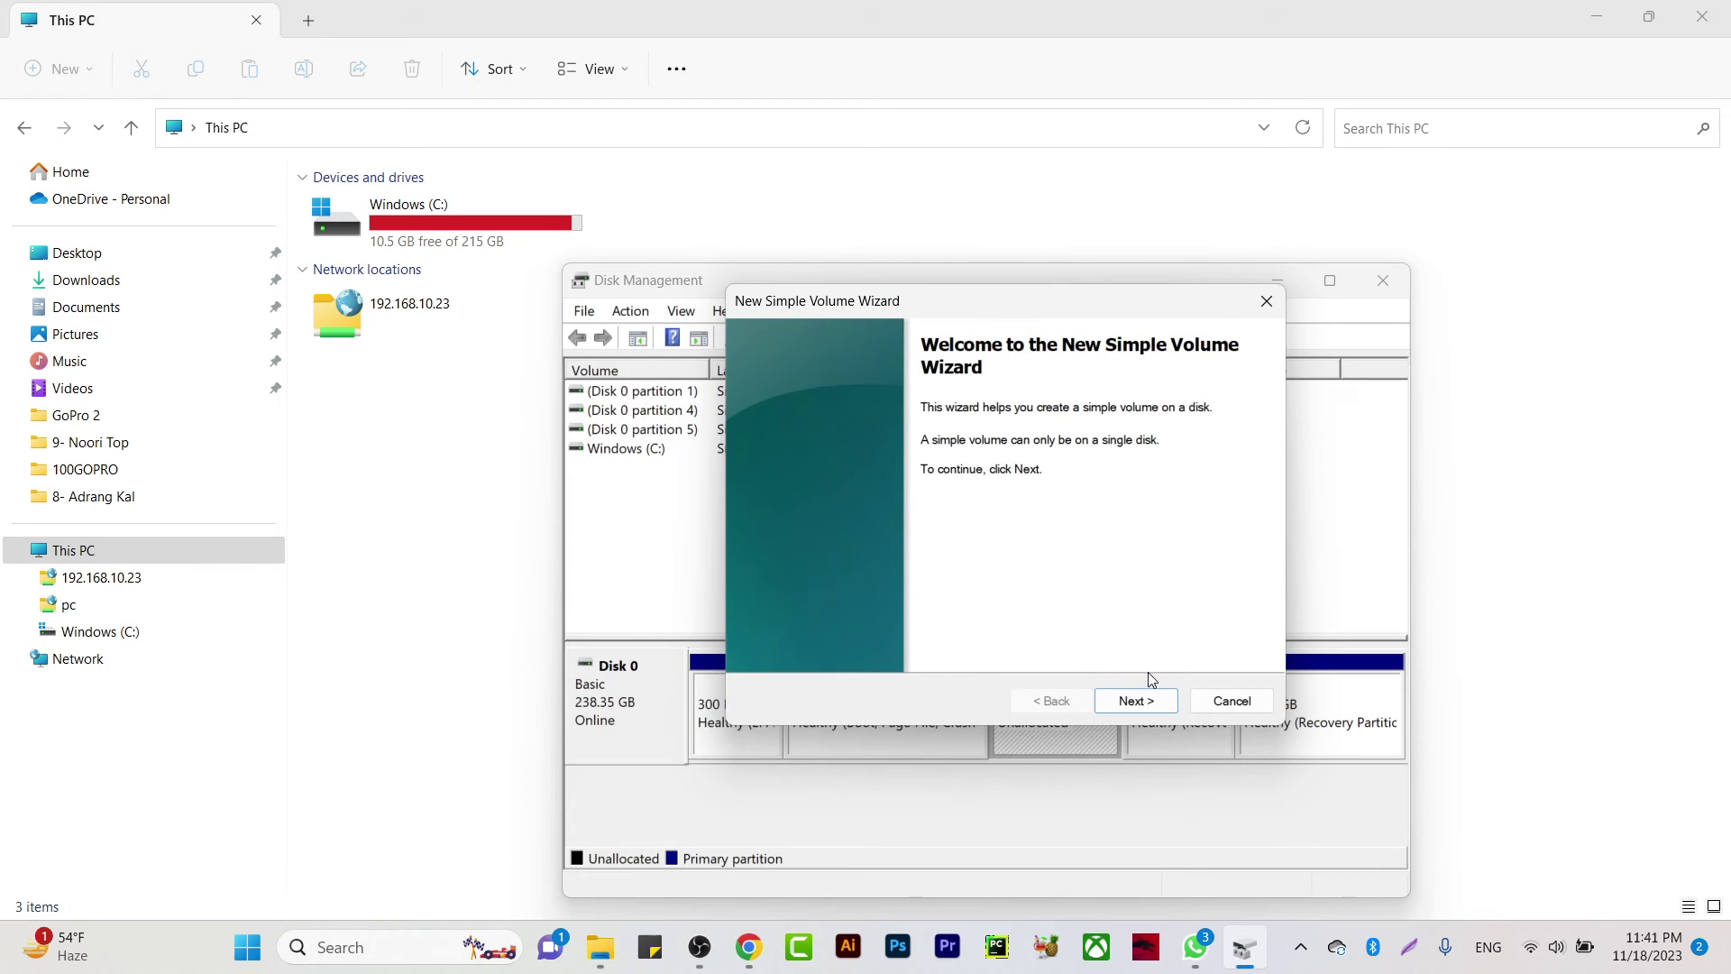
{"action": "left_click", "coordinate": [1101, 701]}
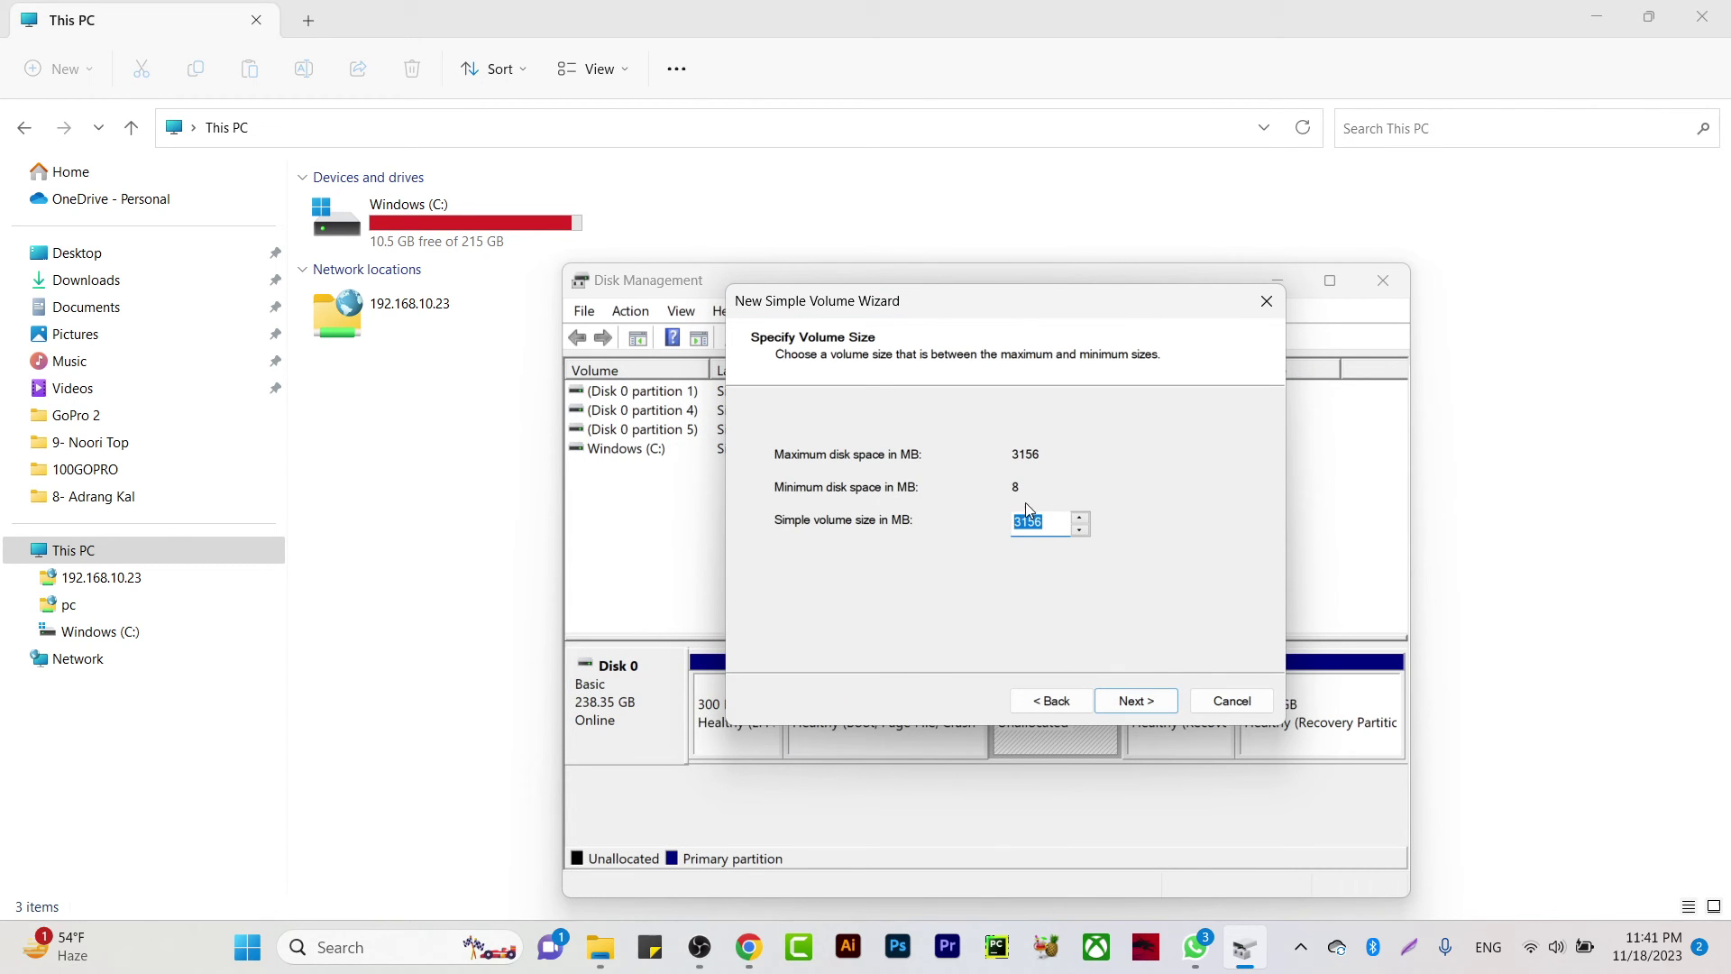
{"action": "left_click", "coordinate": [1056, 521]}
{"action": "left_click", "coordinate": [1139, 703]}
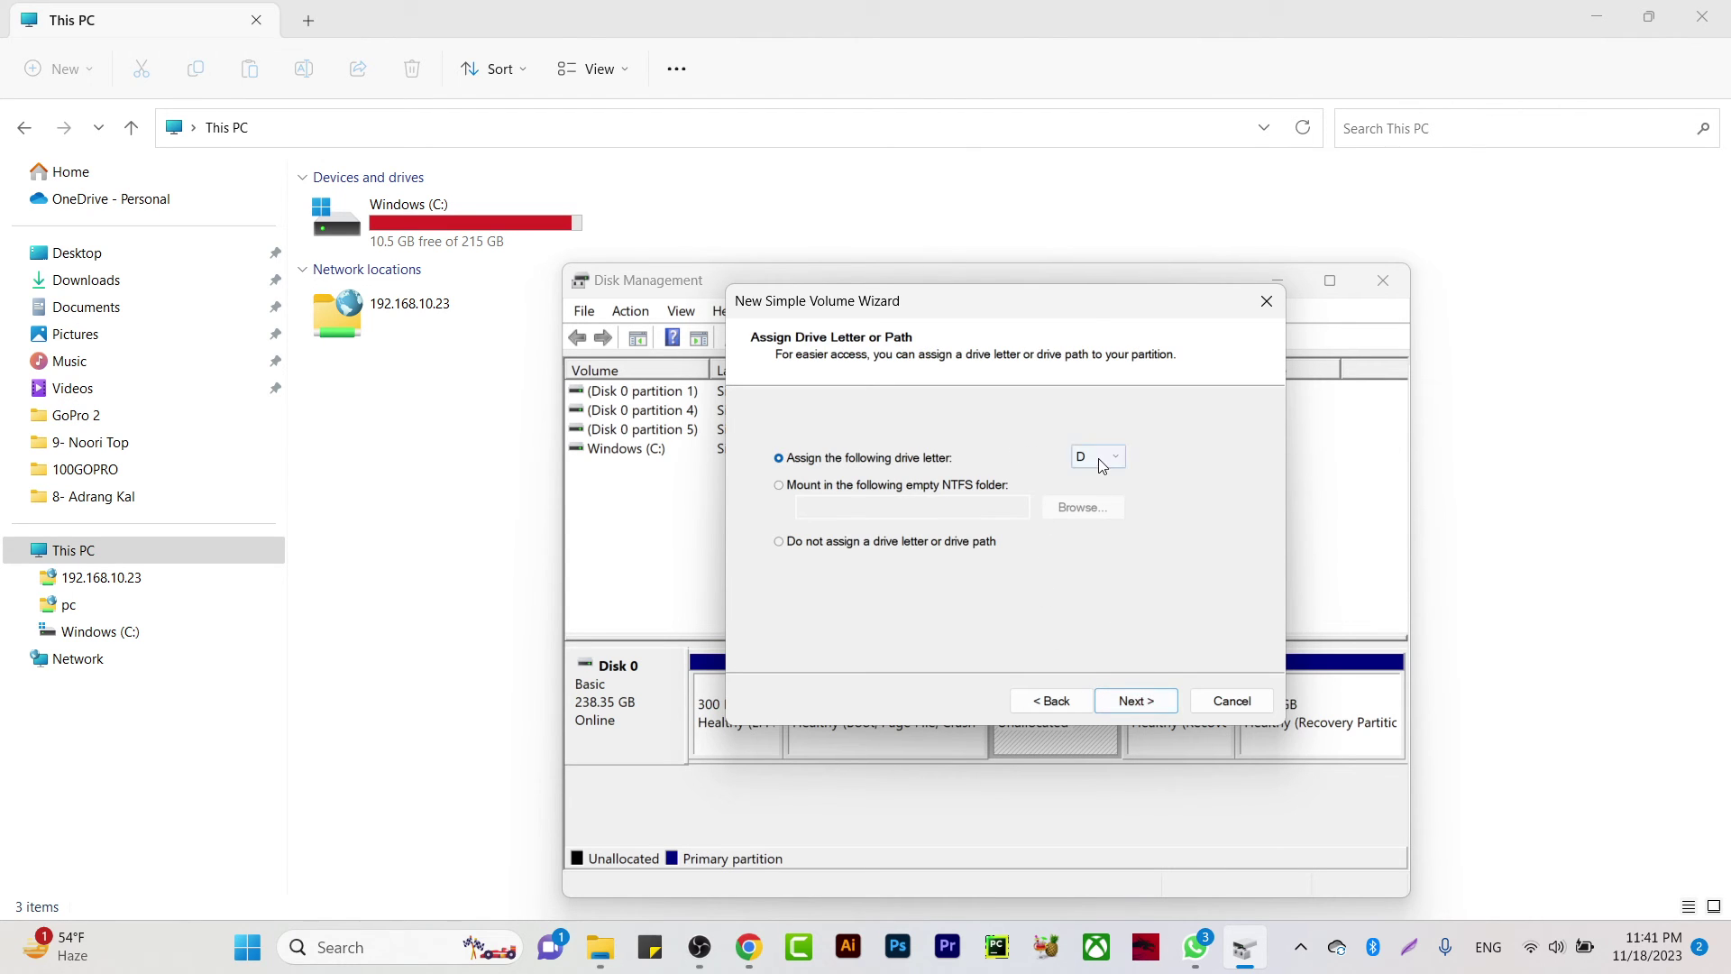
{"action": "left_click", "coordinate": [1118, 703]}
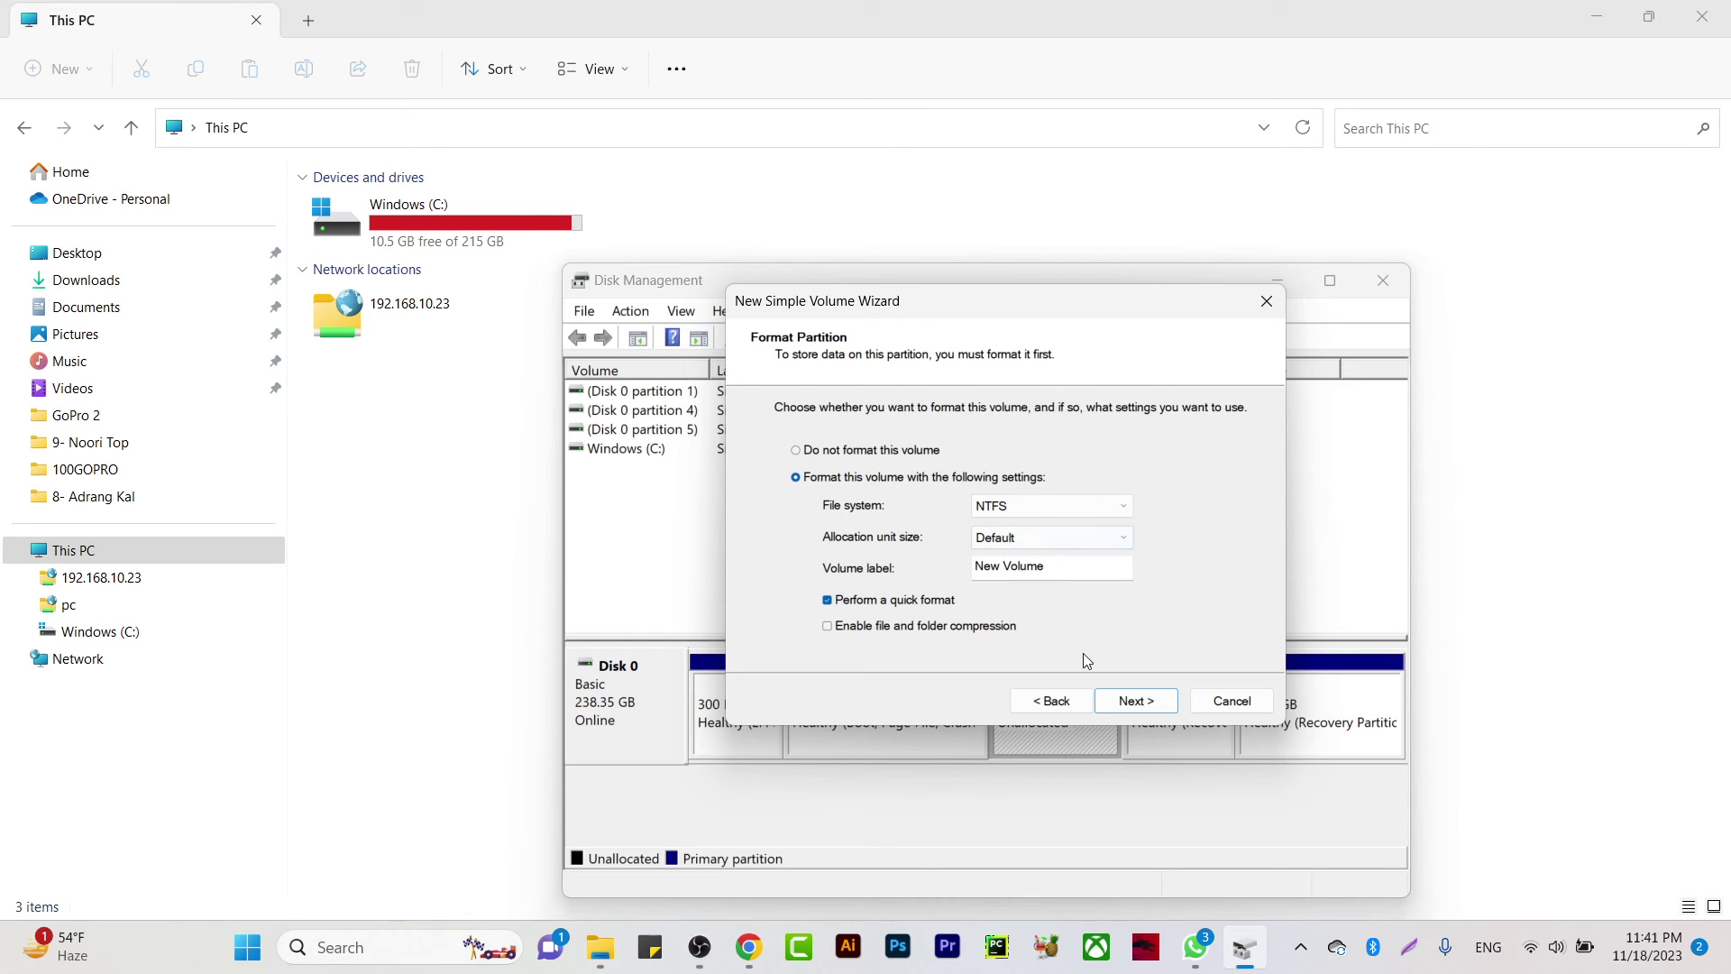
{"action": "left_click_drag", "start_coordinate": [1058, 575], "coordinate": [953, 577]}
{"action": "left_click", "coordinate": [1127, 700]}
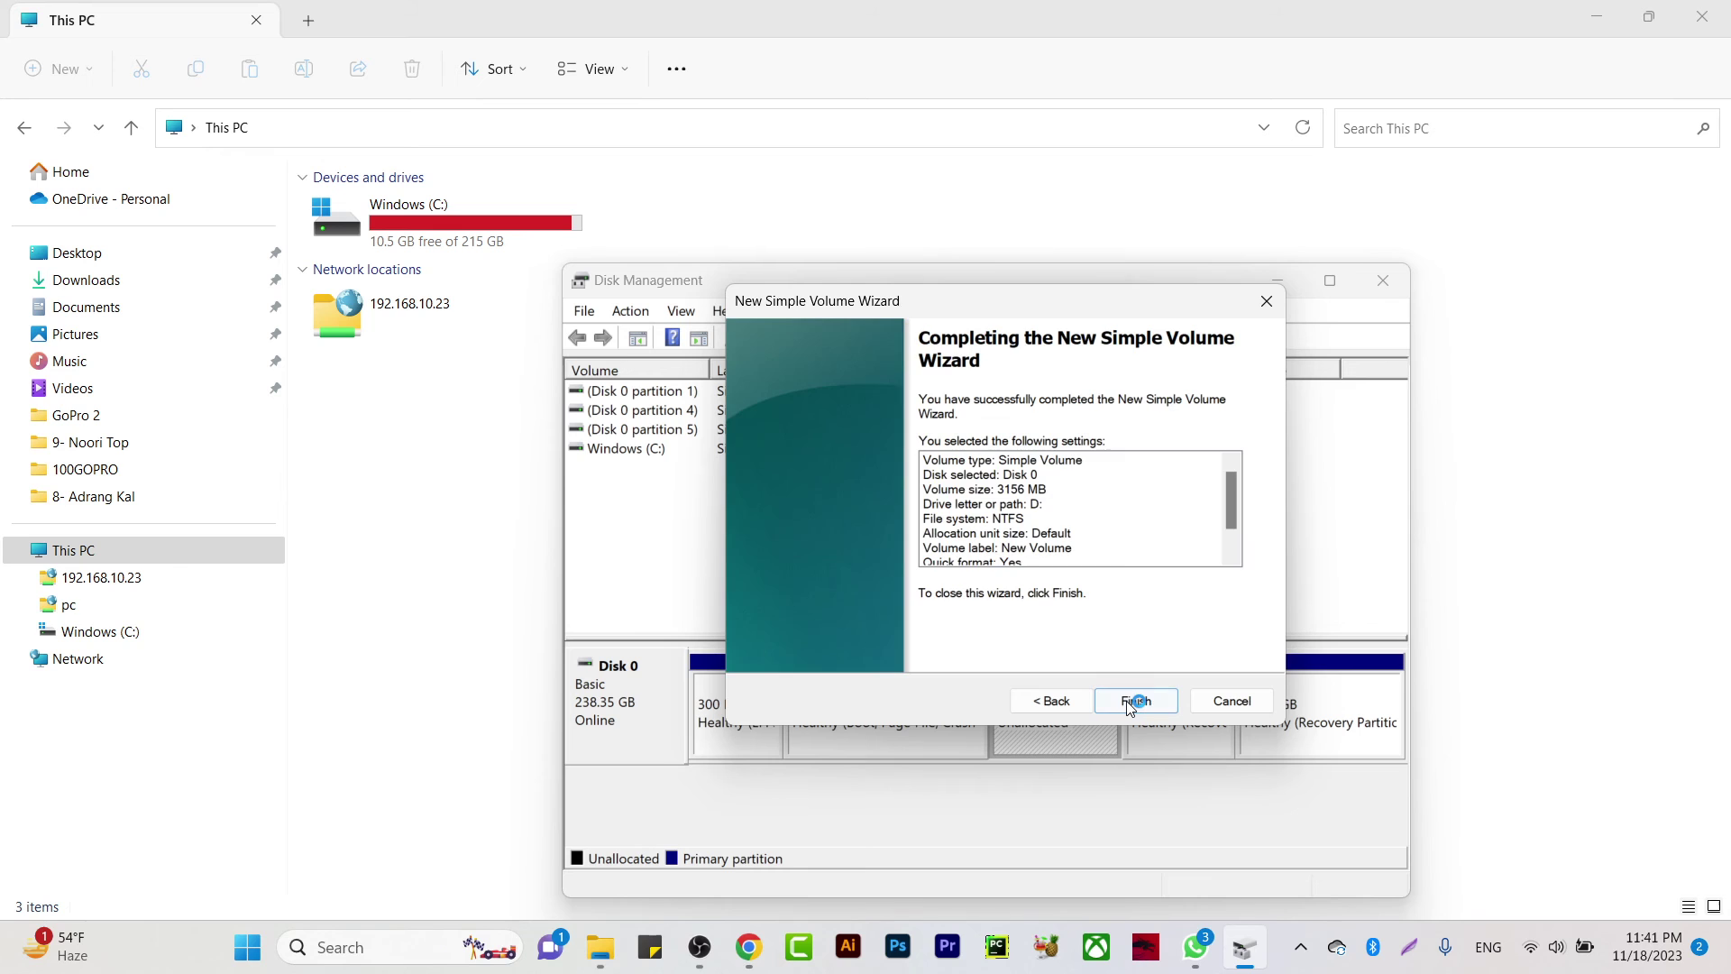
{"action": "left_click", "coordinate": [1127, 700]}
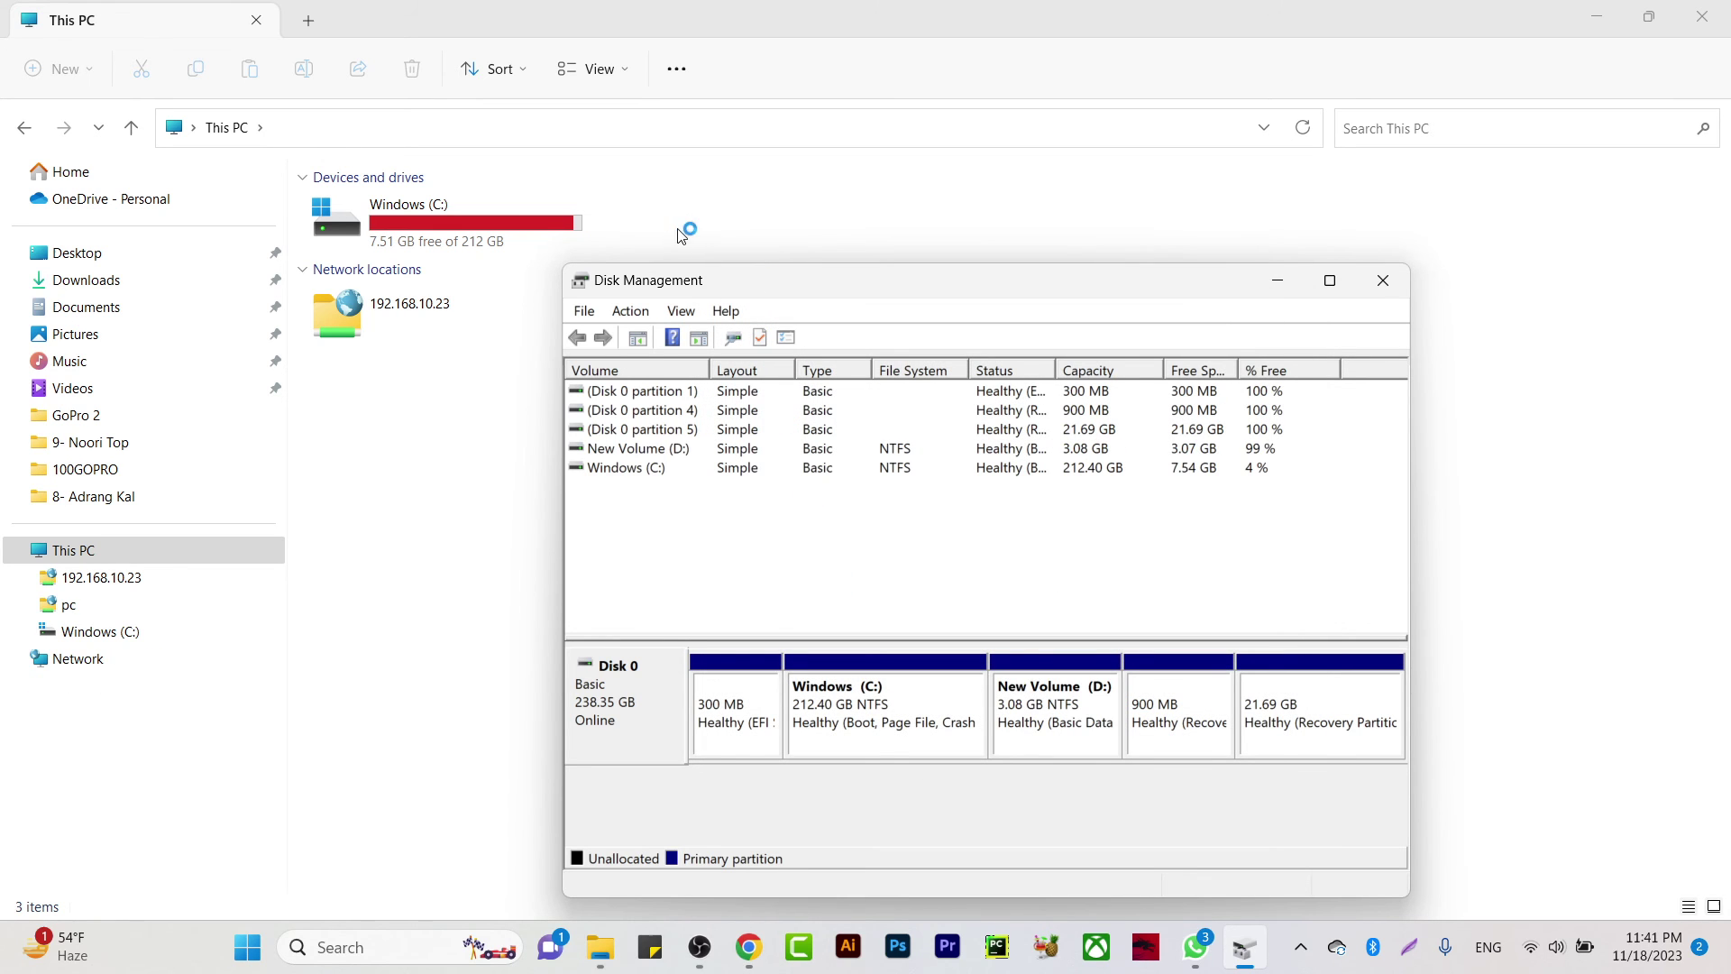
- Refresh File Explorer's This PC so New Volume (D:) appears with 3.06 GB free of 3.08 GB
{"action": "left_click_drag", "start_coordinate": [770, 290], "coordinate": [814, 367]}
{"action": "left_click", "coordinate": [943, 270]}
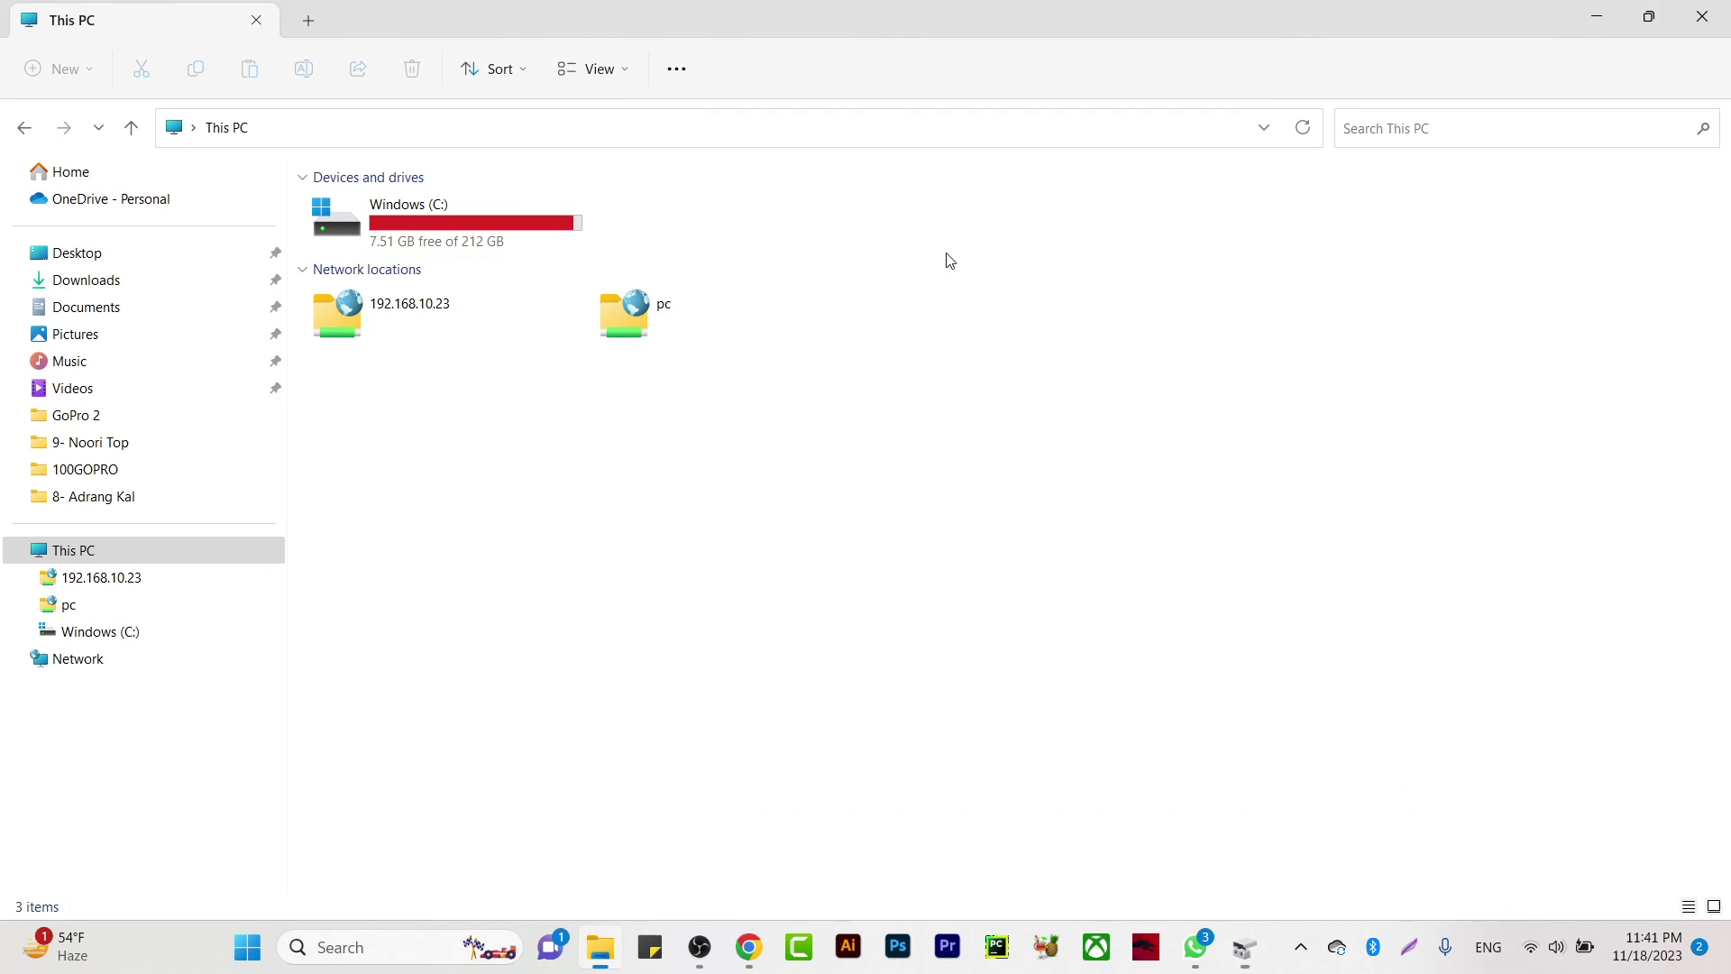
{"action": "right_click", "coordinate": [950, 257]}
{"action": "left_click", "coordinate": [888, 429]}
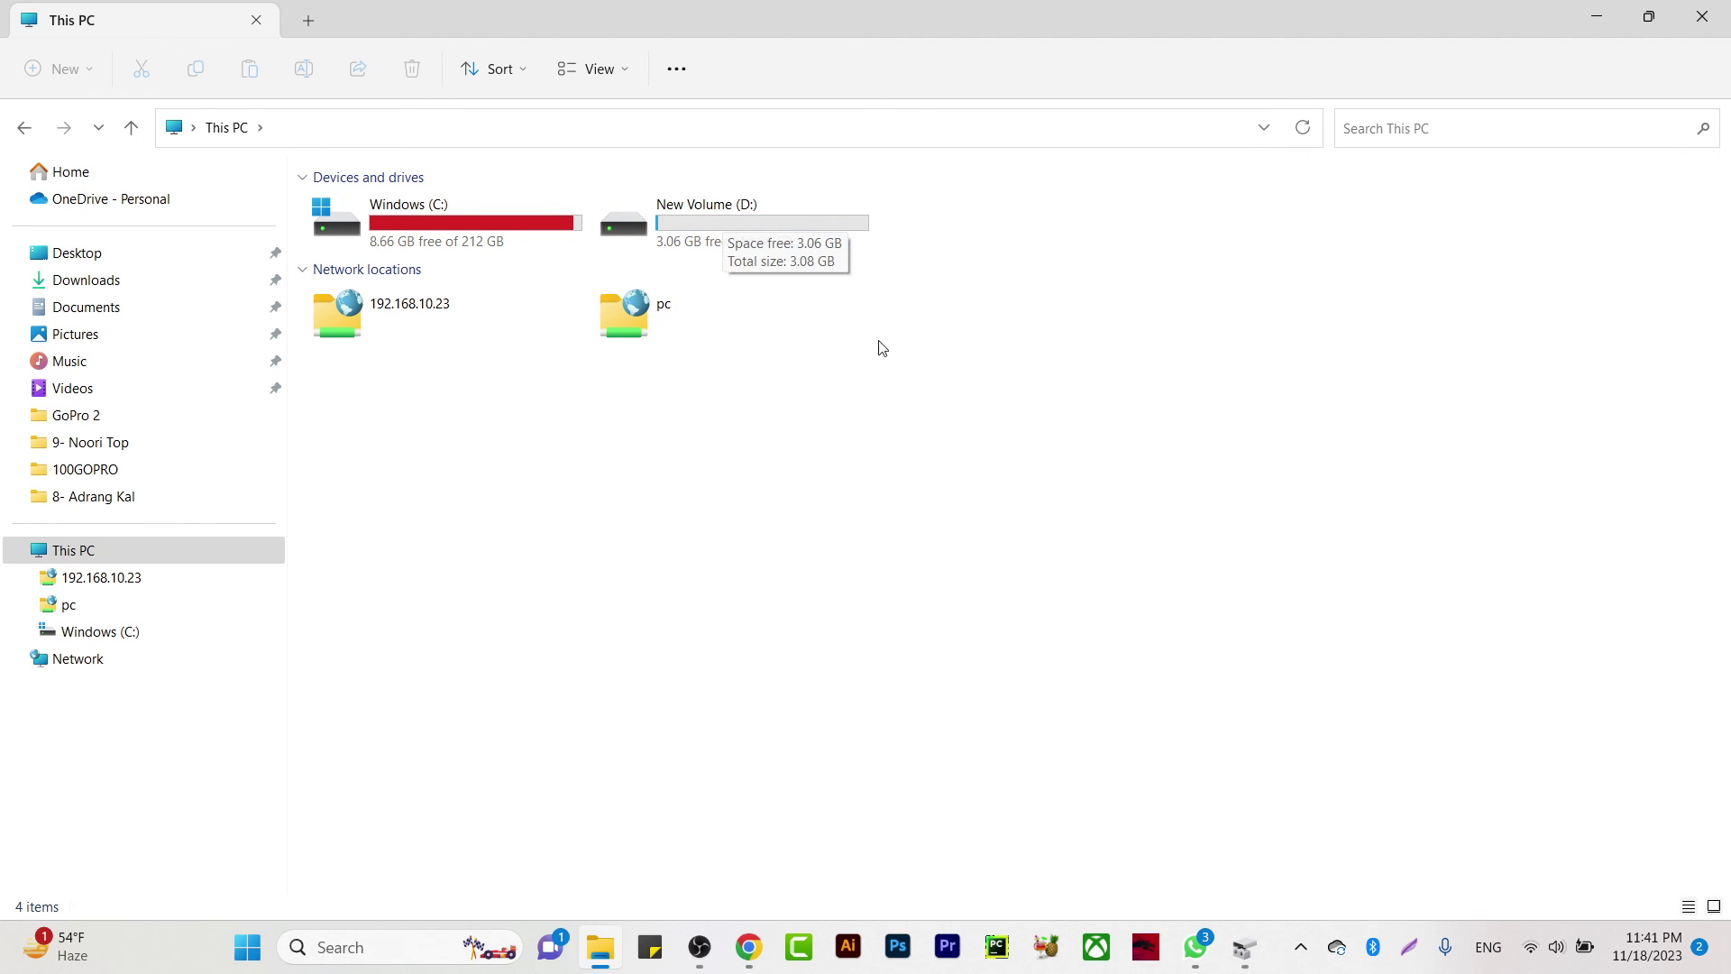
- Return to Disk Management and select New Volume (D:) in the volume list
{"action": "left_click", "coordinate": [1226, 933]}
{"action": "left_click_drag", "start_coordinate": [1139, 367], "coordinate": [1173, 307]}
{"action": "left_click", "coordinate": [733, 469]}
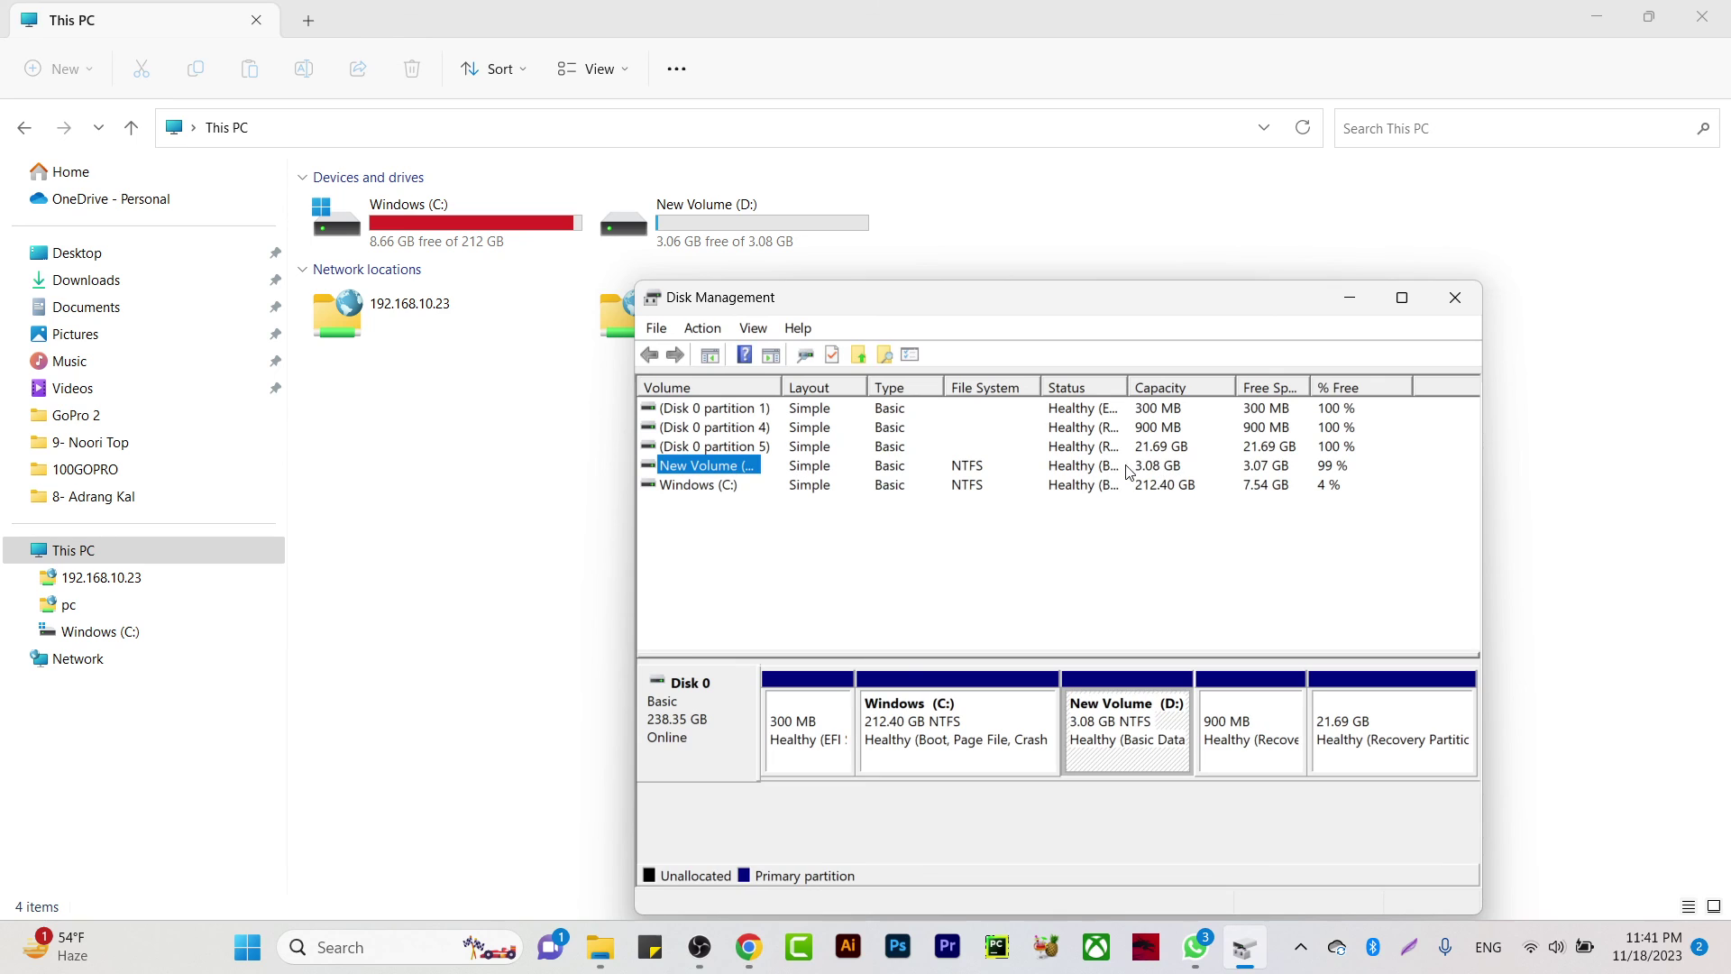